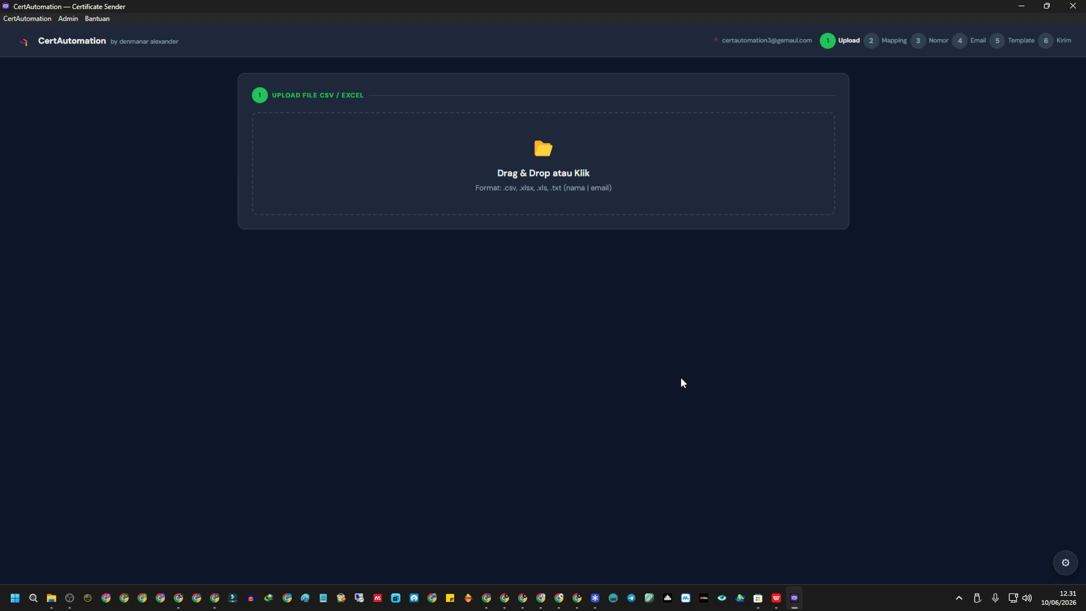
# Check the names and the nama and email column headers in the nama dan email spreadsheet.
pyautogui.click(583, 190)
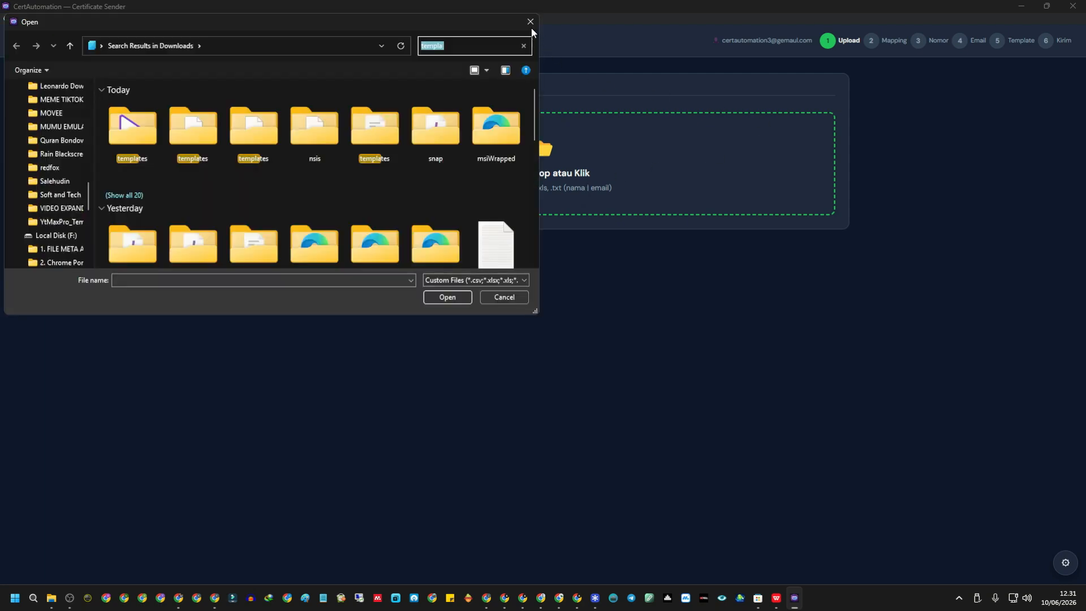
pyautogui.click(530, 23)
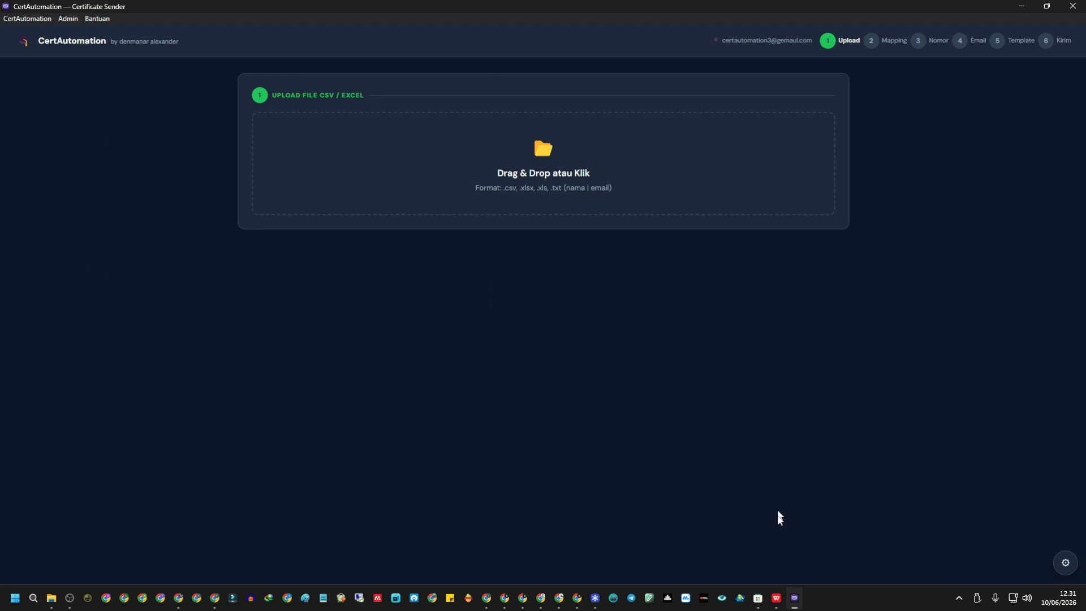
pyautogui.click(776, 598)
pyautogui.click(239, 222)
pyautogui.click(434, 238)
pyautogui.click(255, 217)
pyautogui.click(289, 246)
pyautogui.click(221, 207)
pyautogui.click(164, 181)
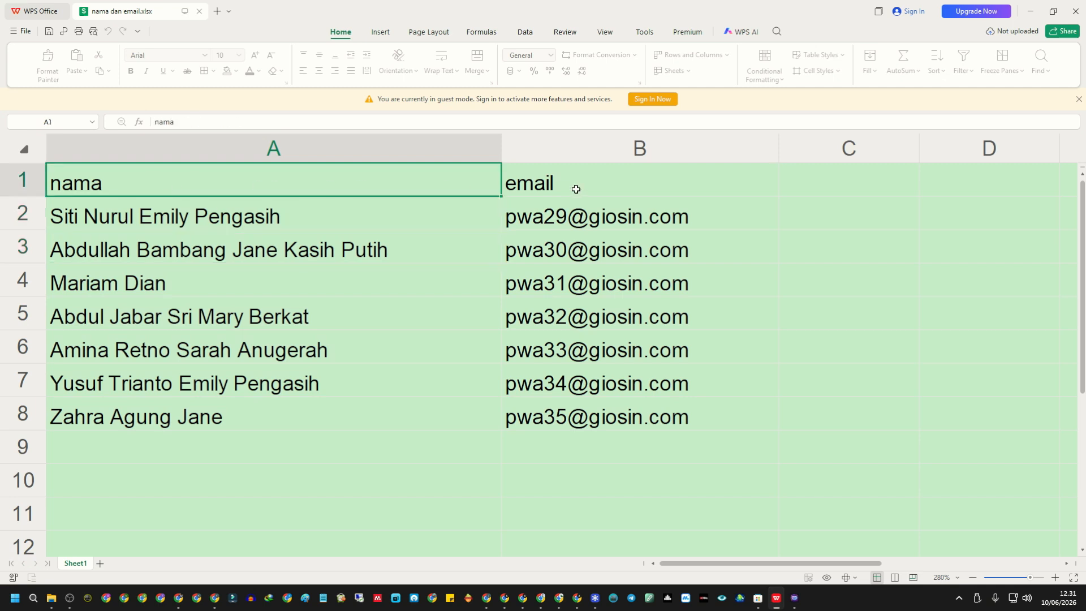
pyautogui.click(577, 189)
# Review the seven names in A2:A8 and the email addresses in B2:B8.
pyautogui.moveTo(158, 218); pyautogui.dragTo(211, 414)
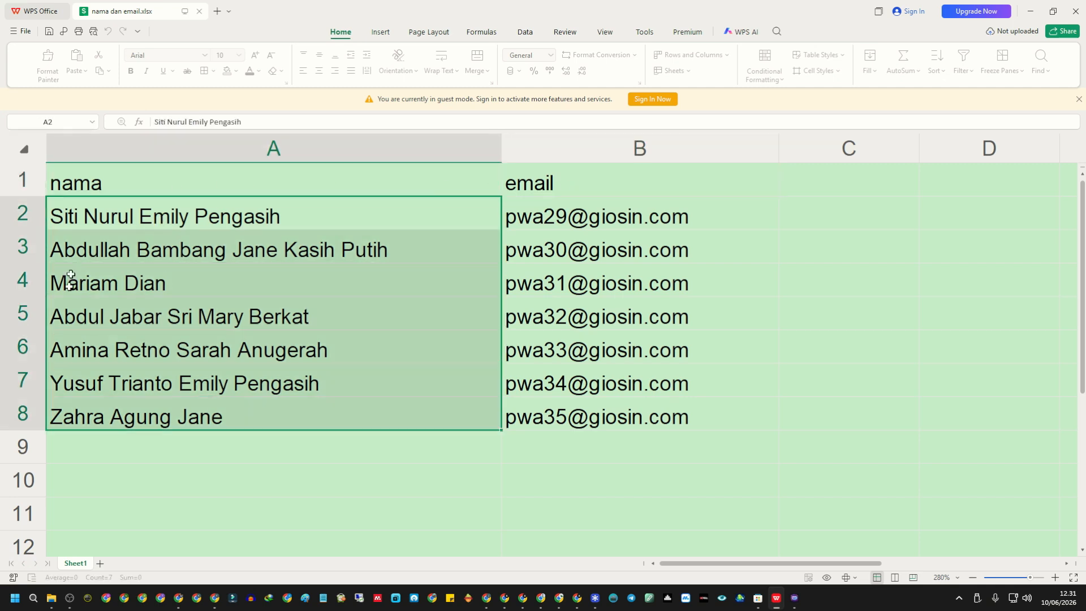
pyautogui.moveTo(576, 219); pyautogui.dragTo(588, 419)
pyautogui.moveTo(337, 225); pyautogui.dragTo(378, 417)
pyautogui.moveTo(562, 220); pyautogui.dragTo(584, 420)
pyautogui.moveTo(271, 221); pyautogui.dragTo(291, 412)
pyautogui.click(173, 282)
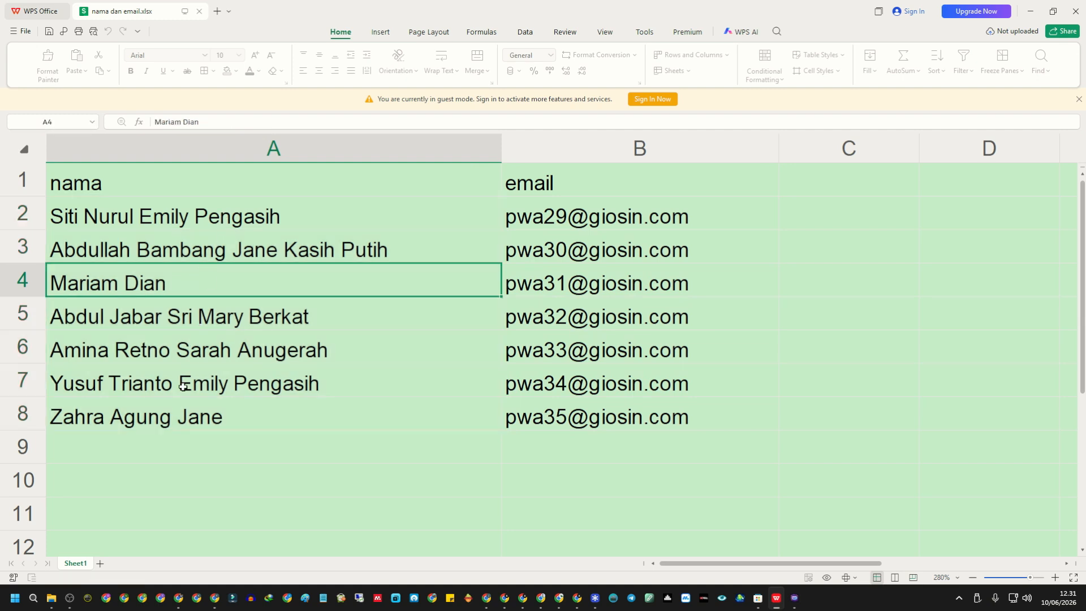
pyautogui.click(181, 411)
pyautogui.click(176, 216)
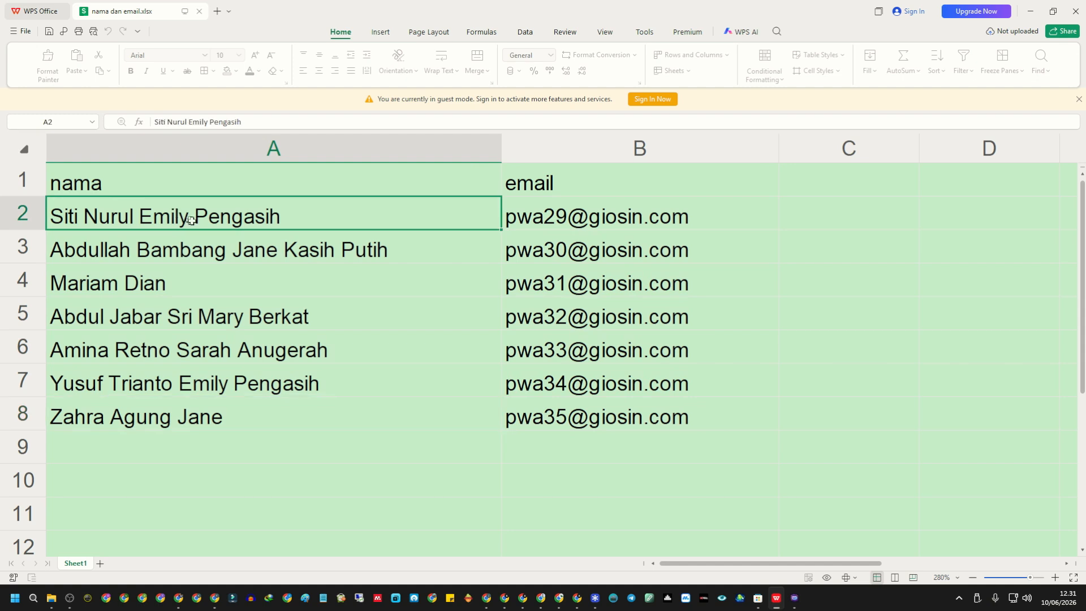
pyautogui.click(248, 253)
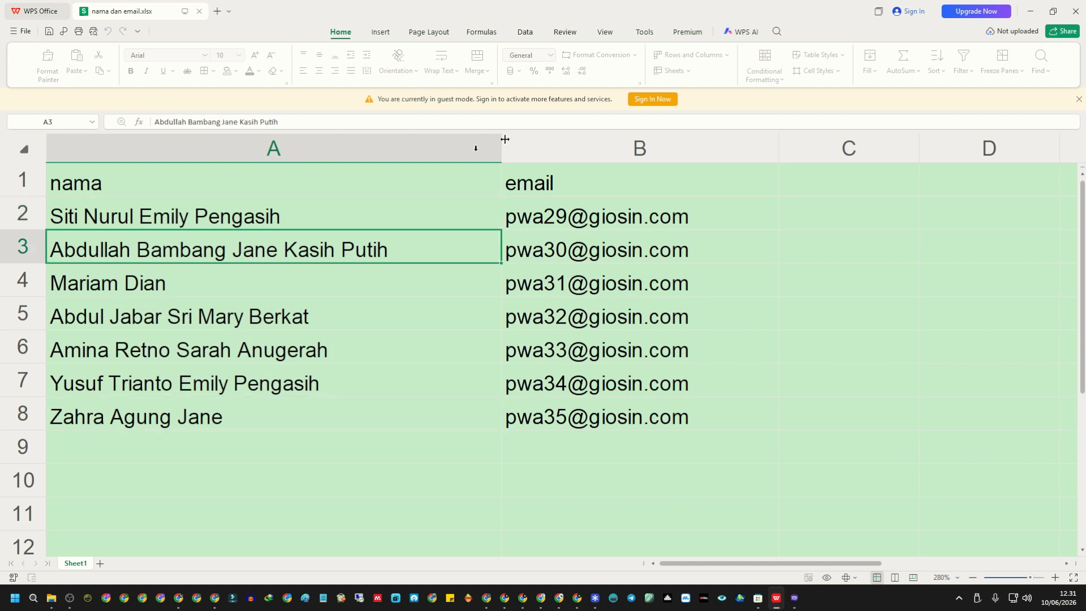
pyautogui.click(571, 272)
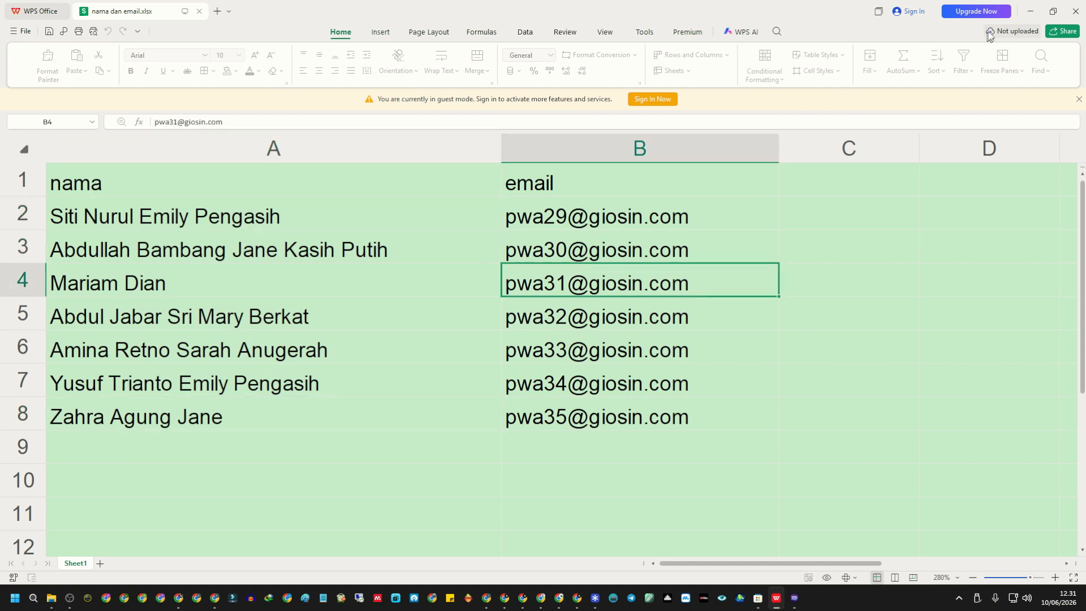
pyautogui.click(1031, 13)
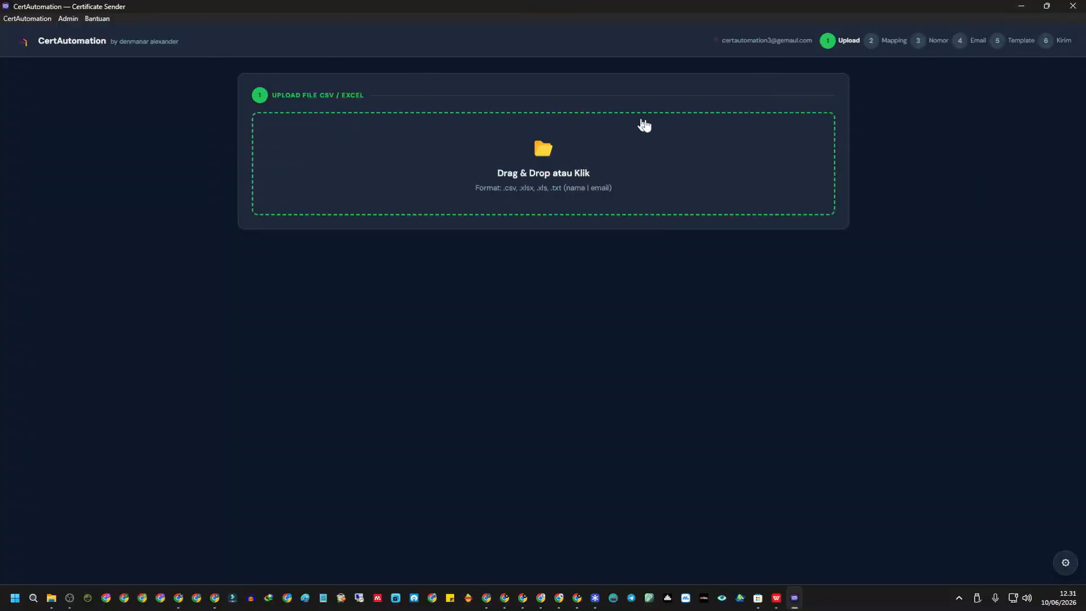
# Upload nama dan email.xlsx from the Downloads folder as the recipient list.
pyautogui.click(557, 173)
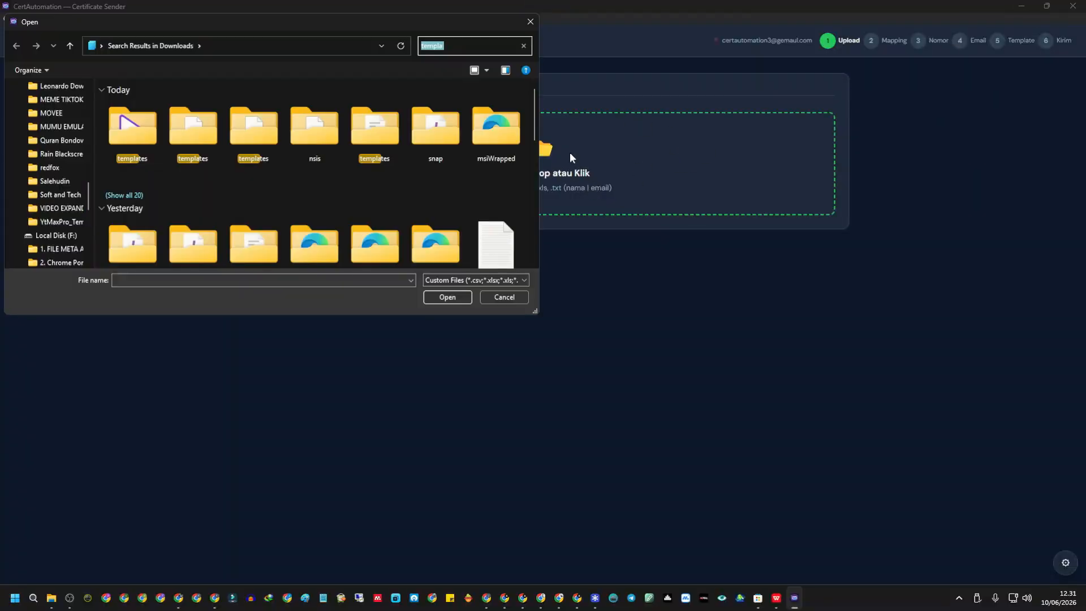
pyautogui.scroll(10, 80, 135)
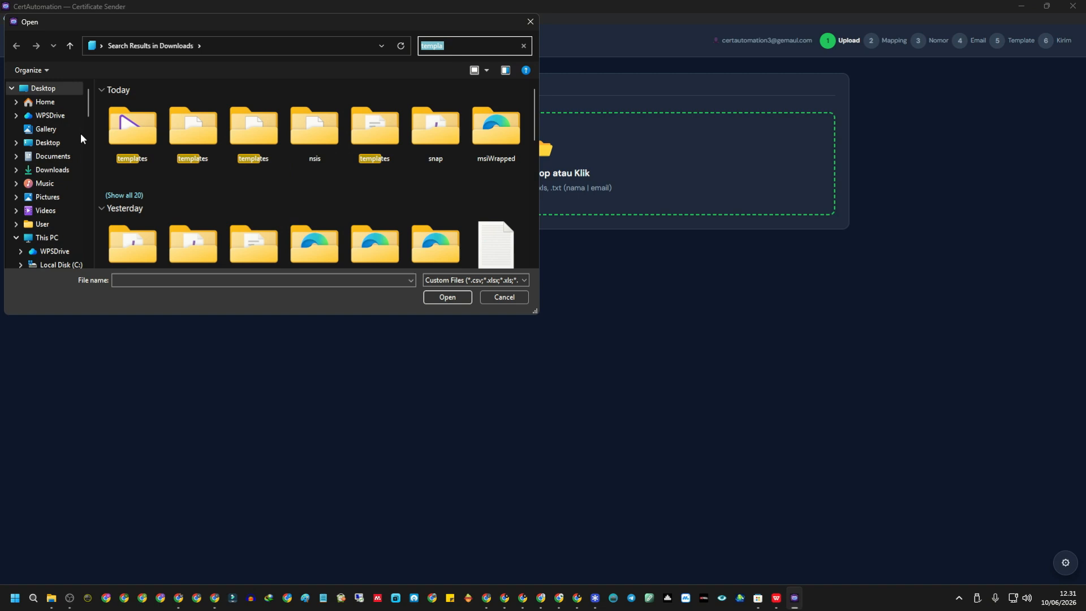
pyautogui.click(51, 169)
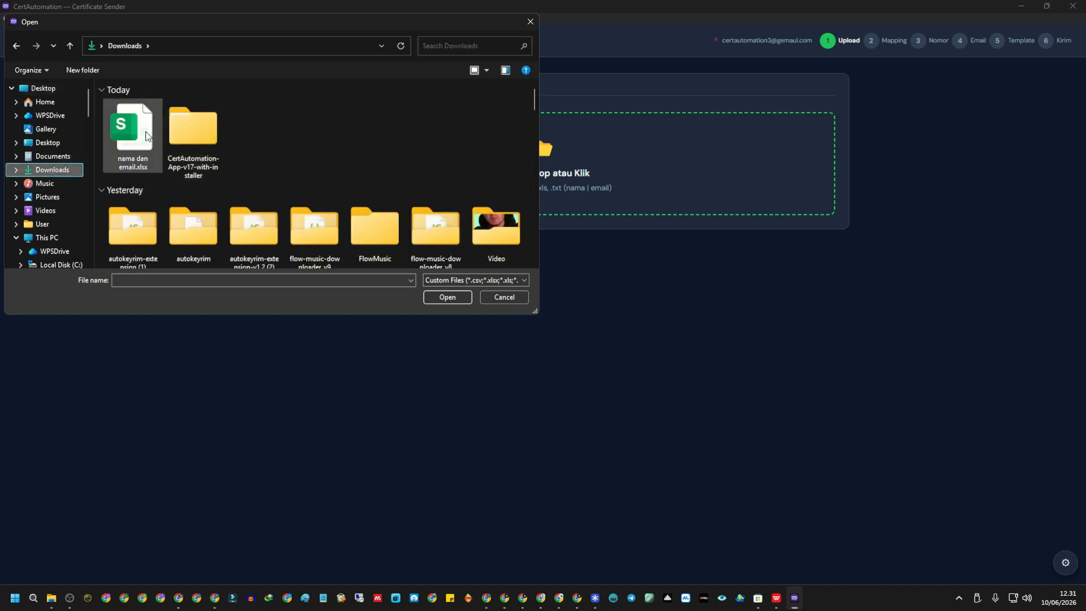
pyautogui.doubleClick(146, 135)
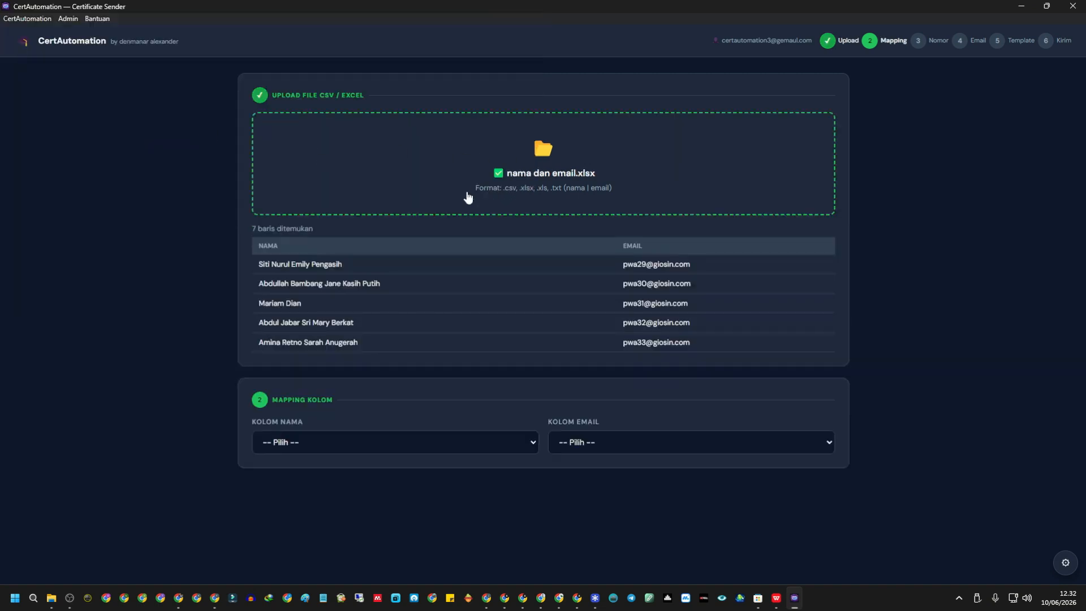
# Check the 7-row preview and map Kolom Nama to nama and Kolom Email to email.
pyautogui.moveTo(257, 259); pyautogui.dragTo(818, 302)
pyautogui.click(939, 278)
pyautogui.click(365, 444)
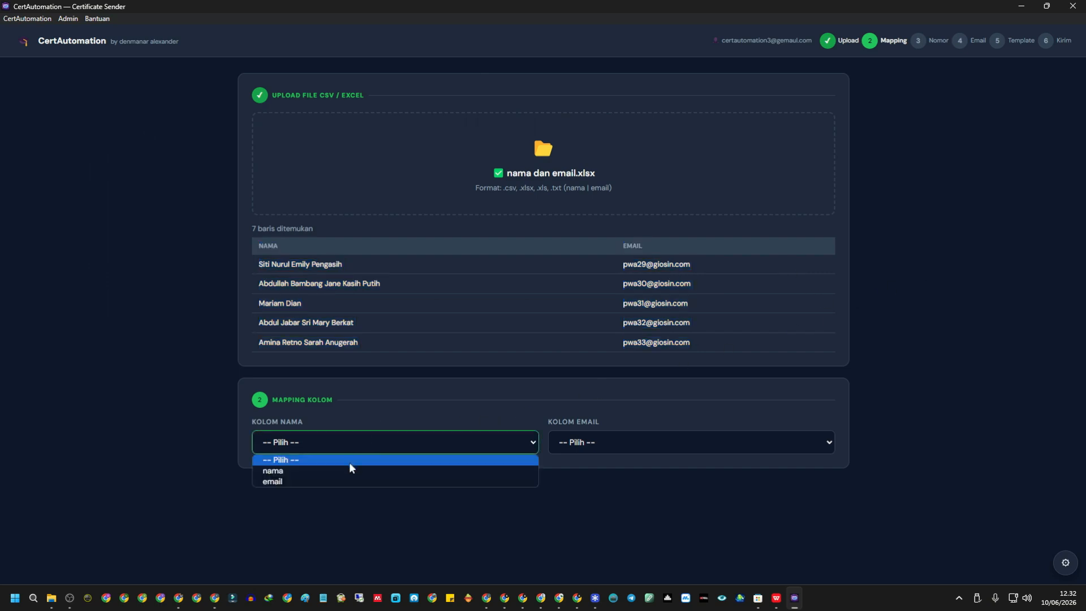
pyautogui.click(352, 470)
pyautogui.click(599, 442)
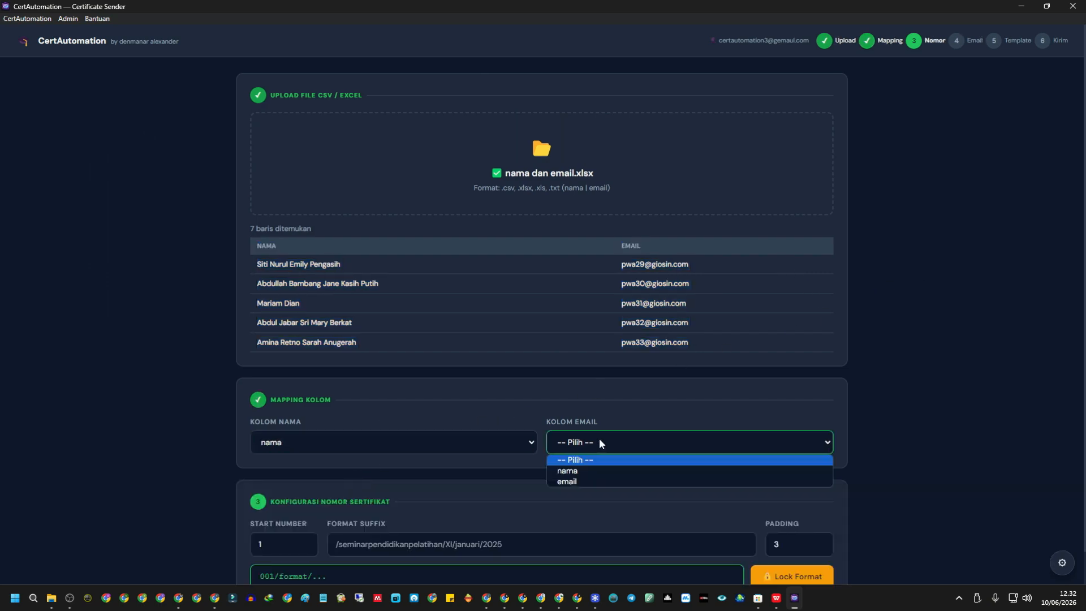
pyautogui.click(614, 483)
pyautogui.scroll(-1, 169, 358)
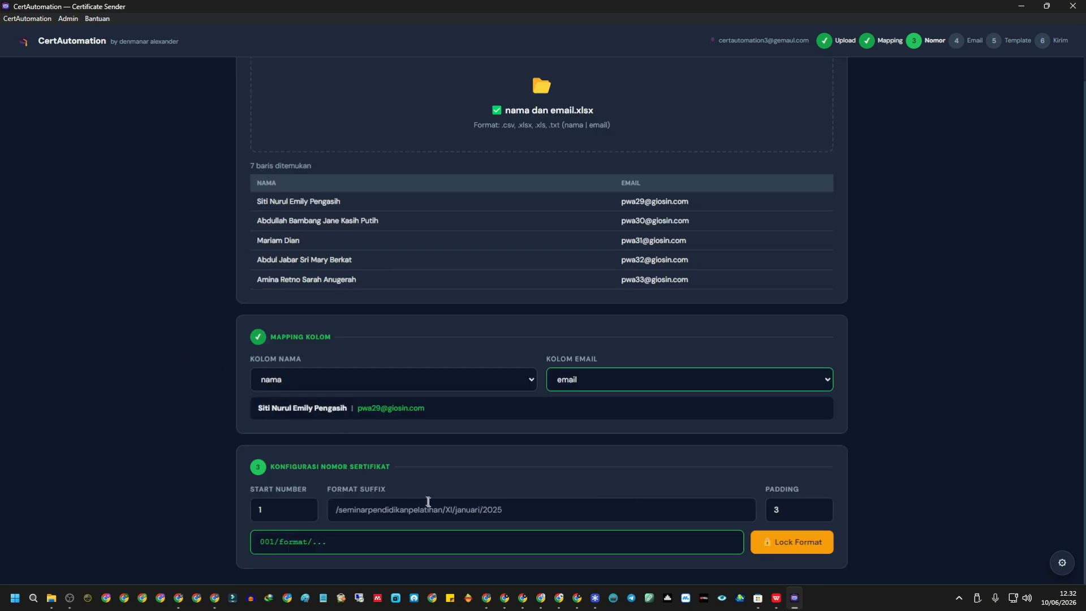
# Enter the certificate number suffix and test padding values, settling on padding 3 and start number 1.
pyautogui.click(334, 509)
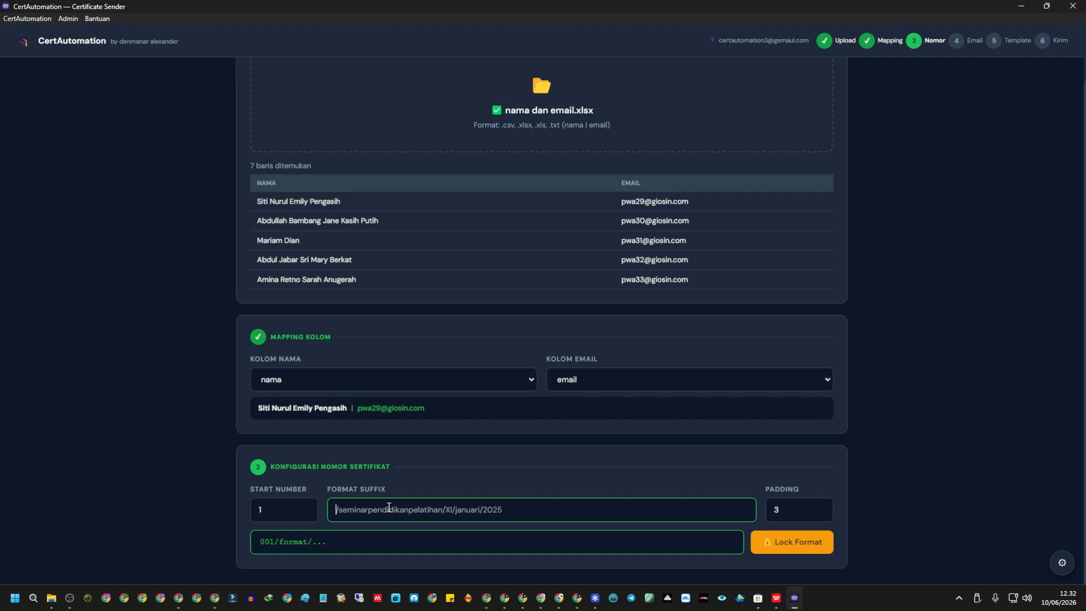
pyautogui.write('/se')
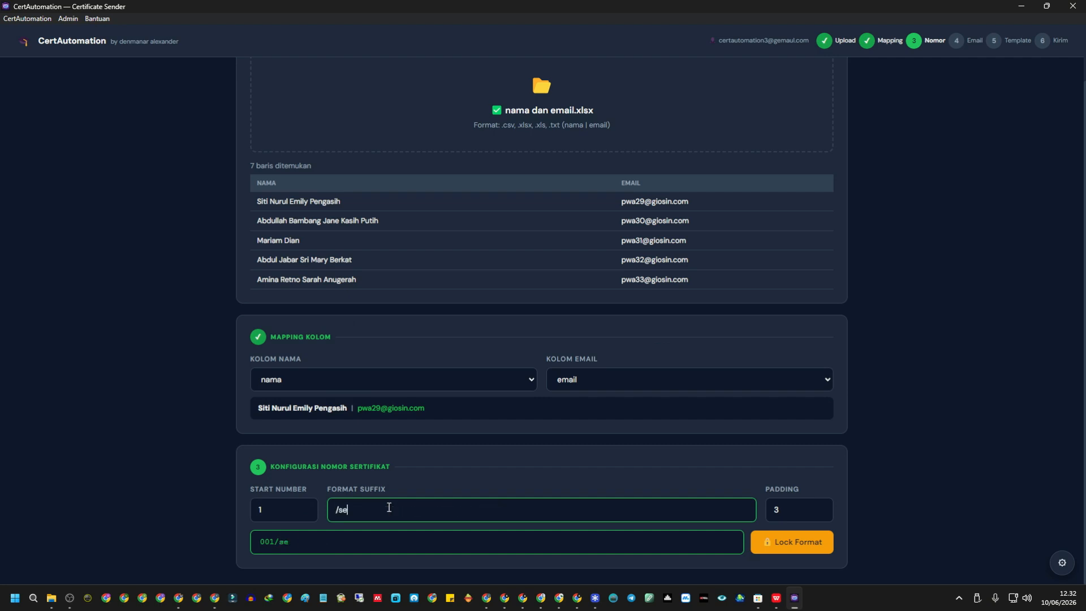
pyautogui.write('mnas/panitia/xi-')
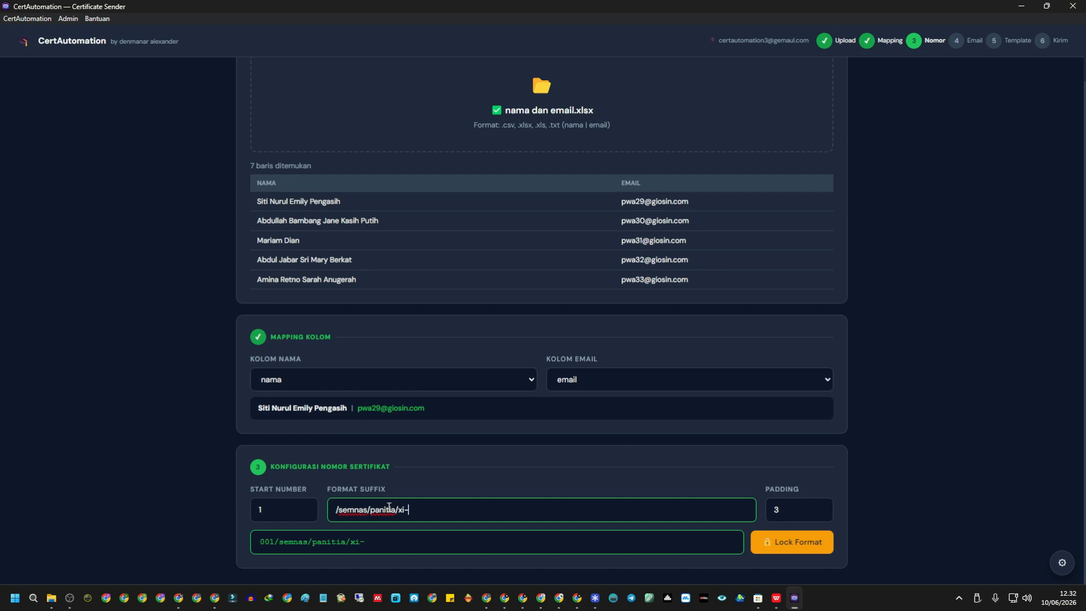
pyautogui.write('9/2026')
pyautogui.doubleClick(267, 541)
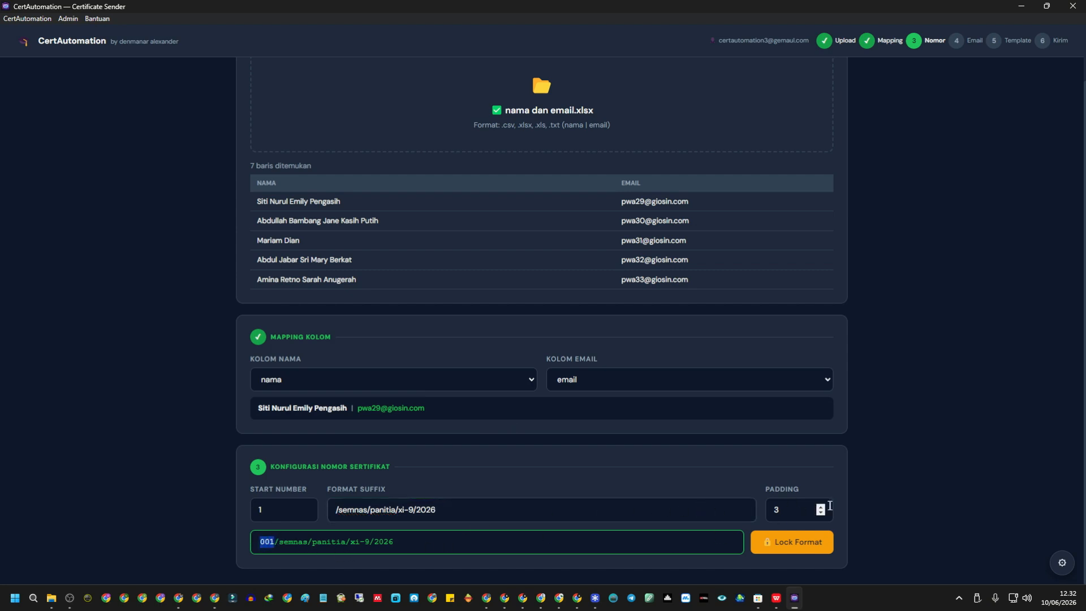
pyautogui.click(820, 507)
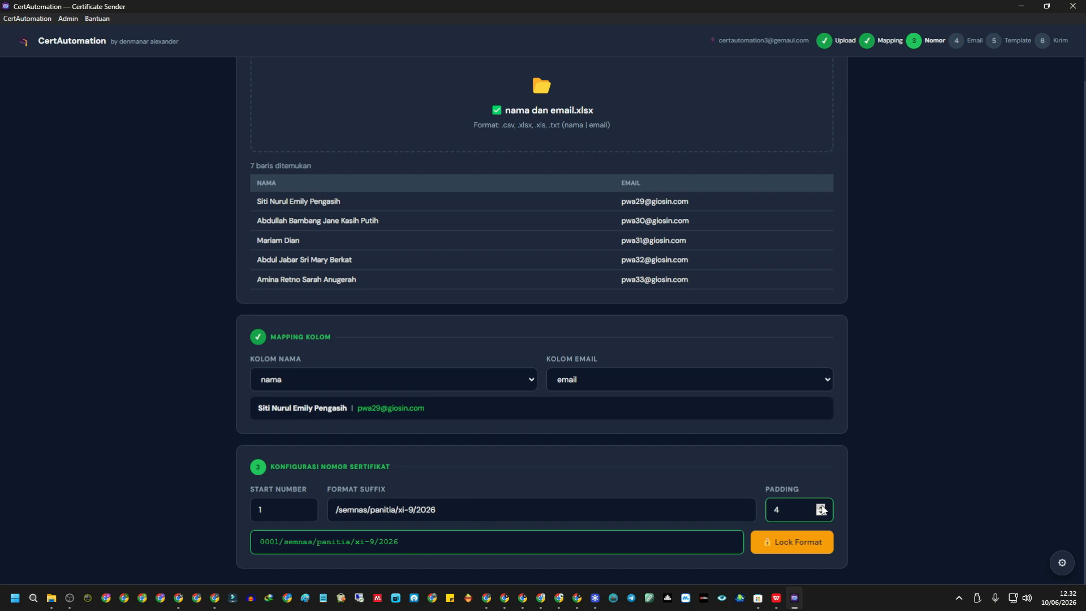
pyautogui.click(820, 507)
pyautogui.click(822, 513)
pyautogui.click(822, 513)
pyautogui.click(822, 513)
pyautogui.click(822, 513)
pyautogui.click(820, 507)
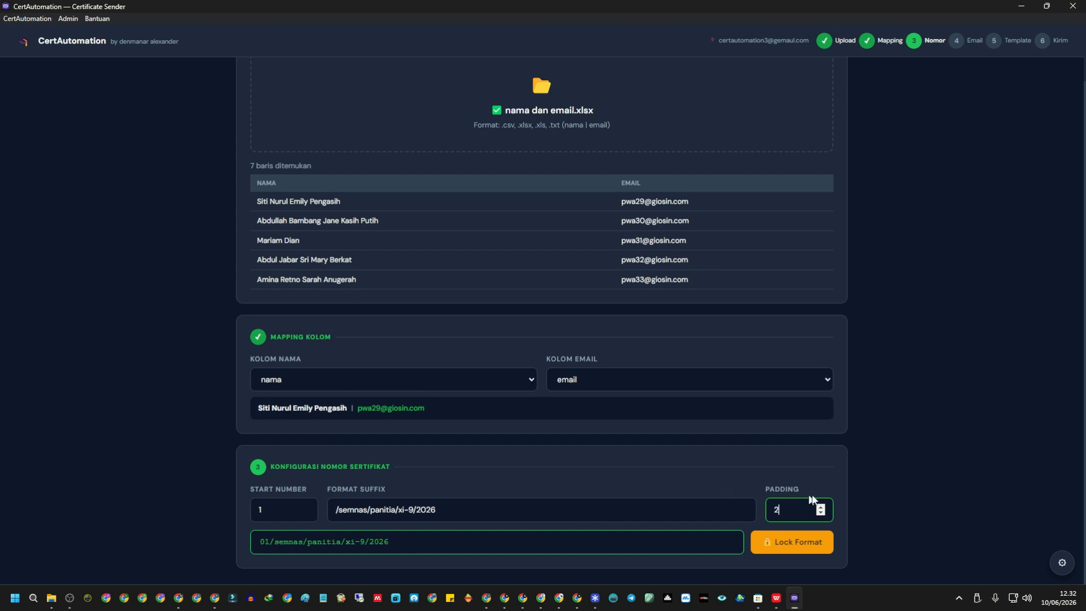
pyautogui.click(821, 507)
pyautogui.tripleClick(305, 506)
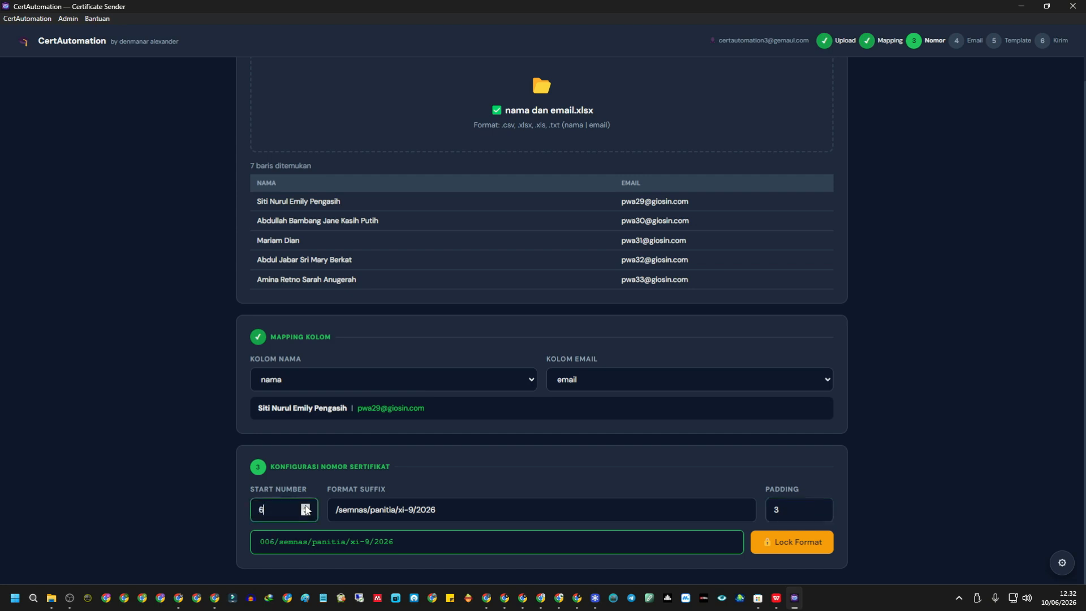
pyautogui.click(306, 513)
# Change panitia to peserta and lock the format 001/semnas/peserta/xi-9/2026.
pyautogui.moveTo(370, 509); pyautogui.dragTo(402, 508)
pyautogui.write('peserta')
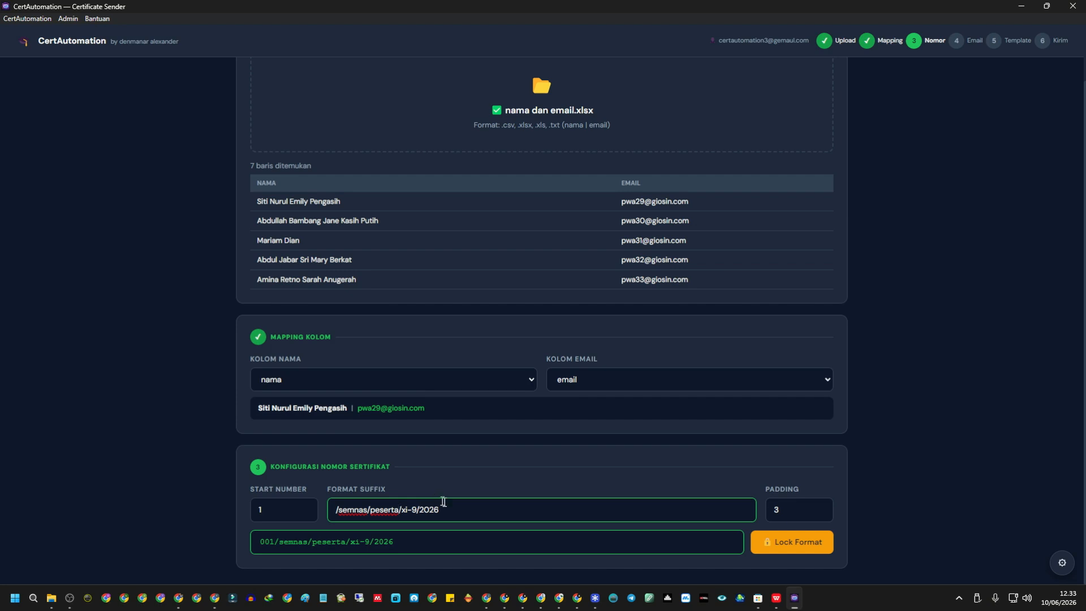
pyautogui.scroll(1, 695, 317)
pyautogui.scroll(-1, 685, 354)
pyautogui.click(815, 541)
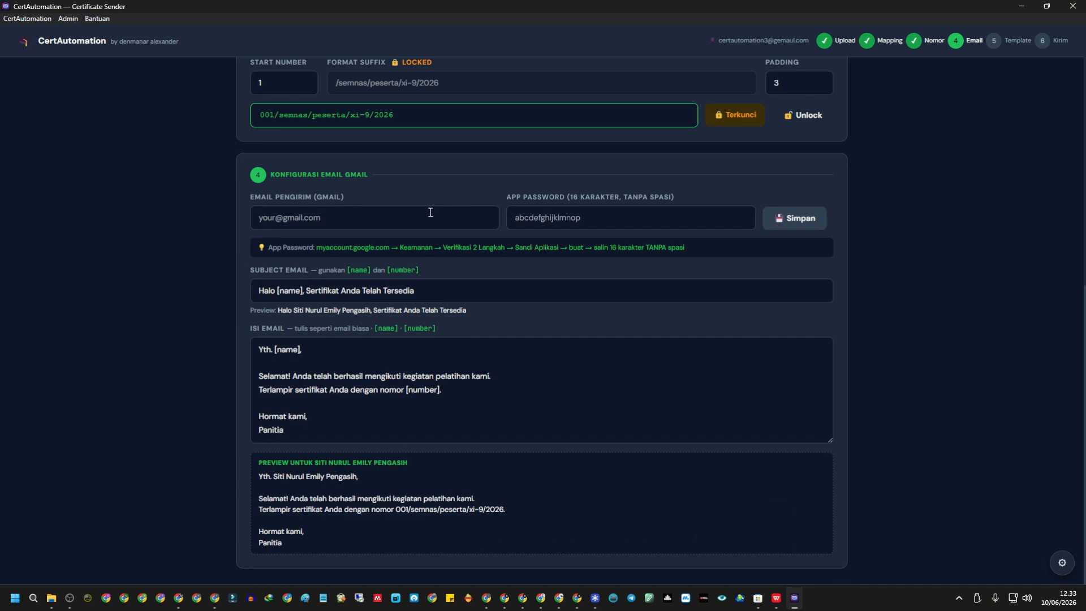
pyautogui.click(430, 214)
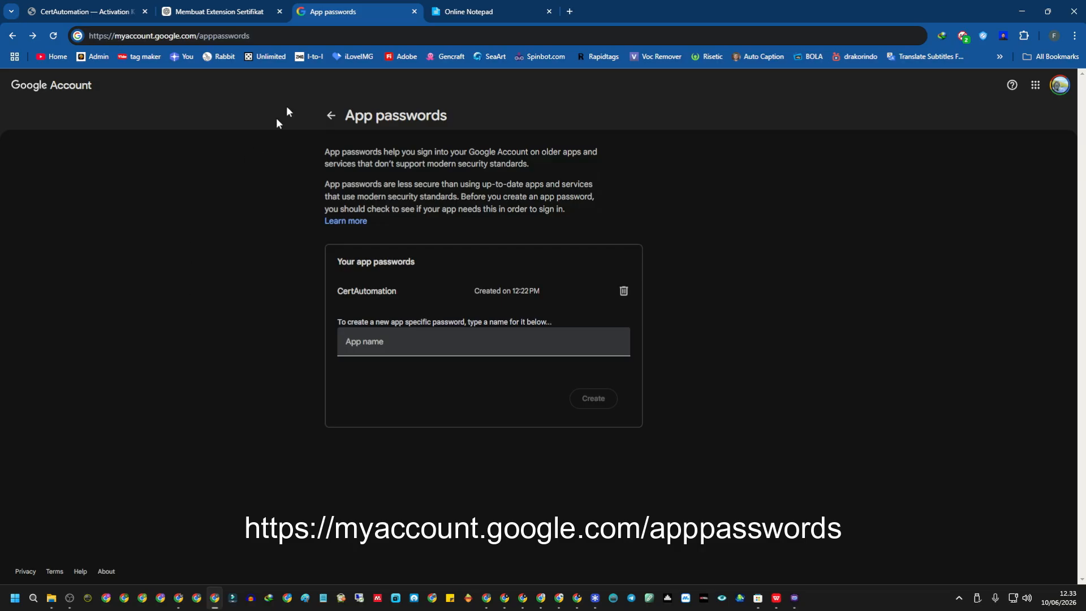
# Reload the App passwords page so CertAutomation shows last used at 12:25 PM.
pyautogui.click(289, 35)
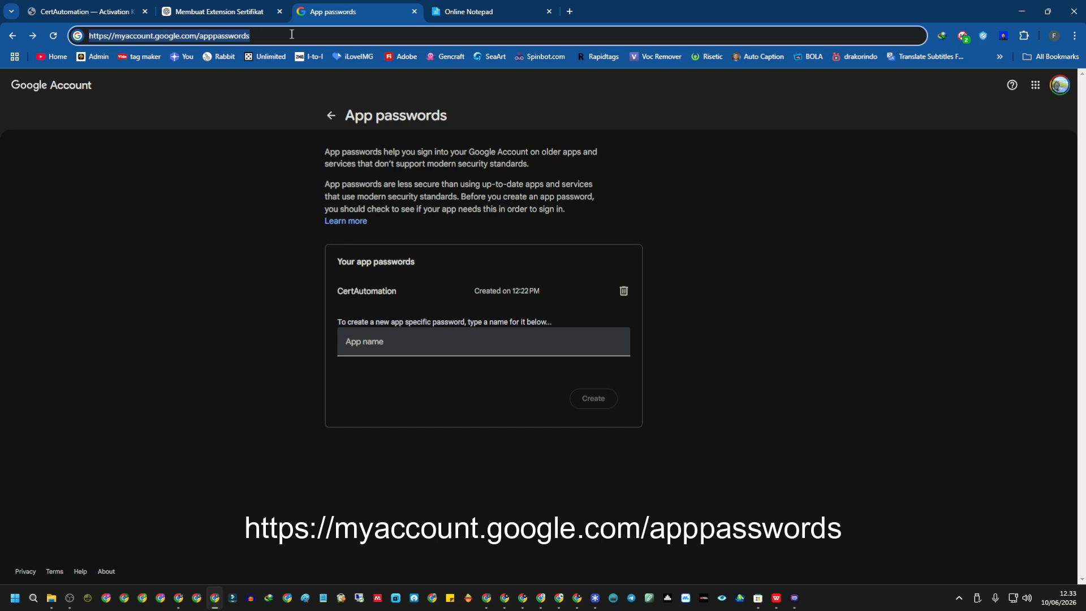
pyautogui.hotkey('ctrl', 'v')
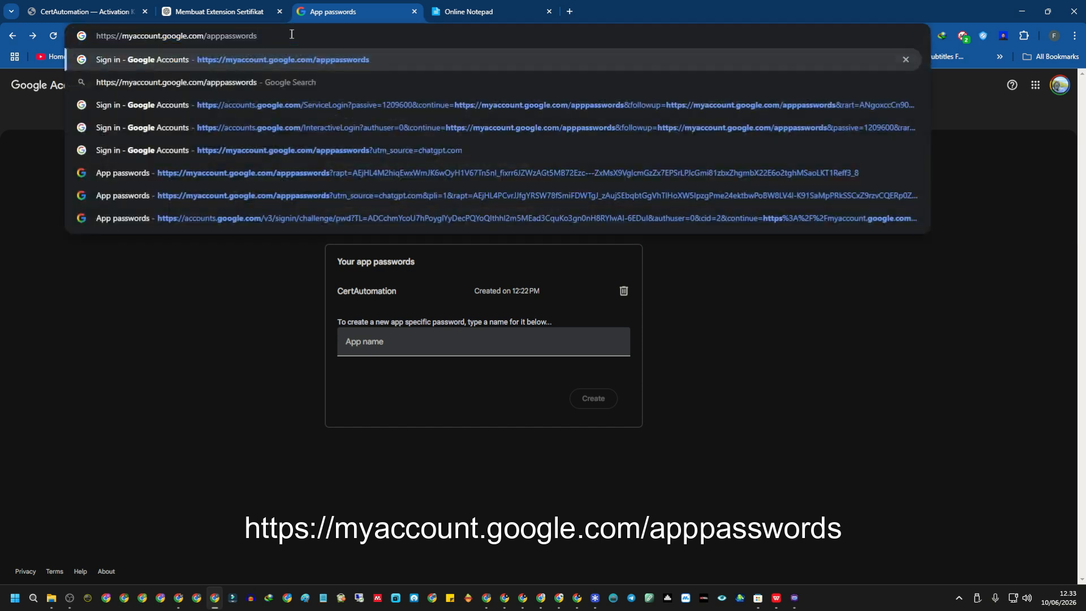
pyautogui.press('Return')
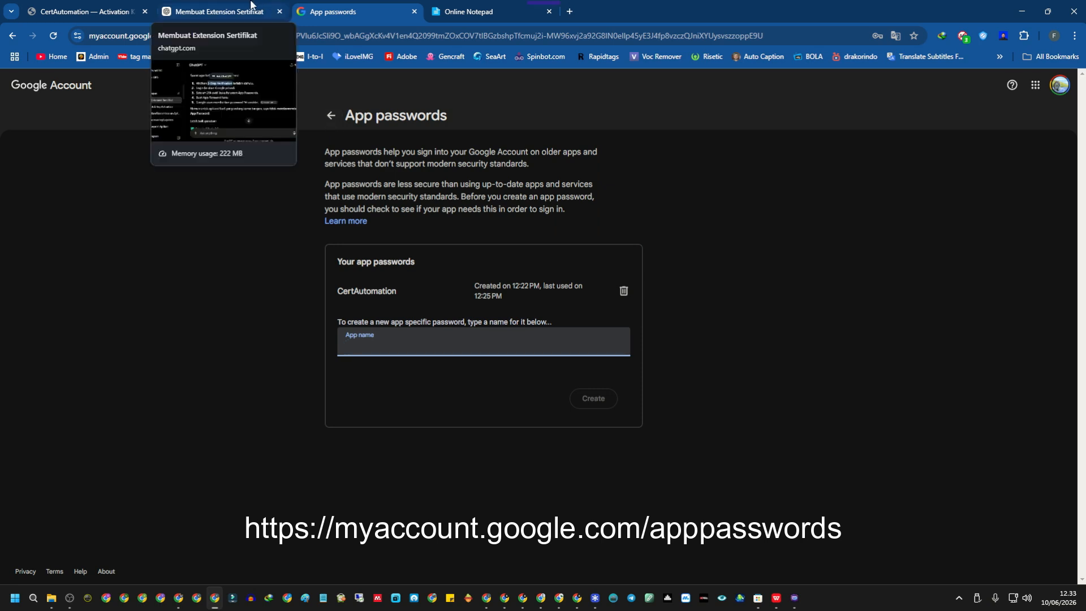
# In a new tab, go through Manage your Google Account to Security & sign-in and confirm 2-Step Verification is on.
pyautogui.click(1059, 85)
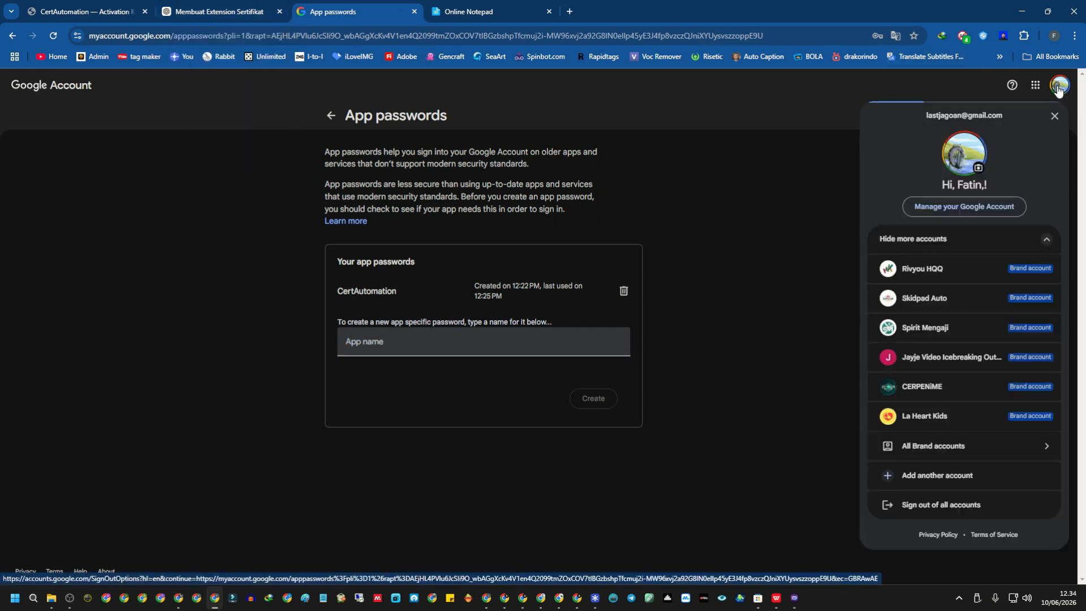
pyautogui.click(791, 102)
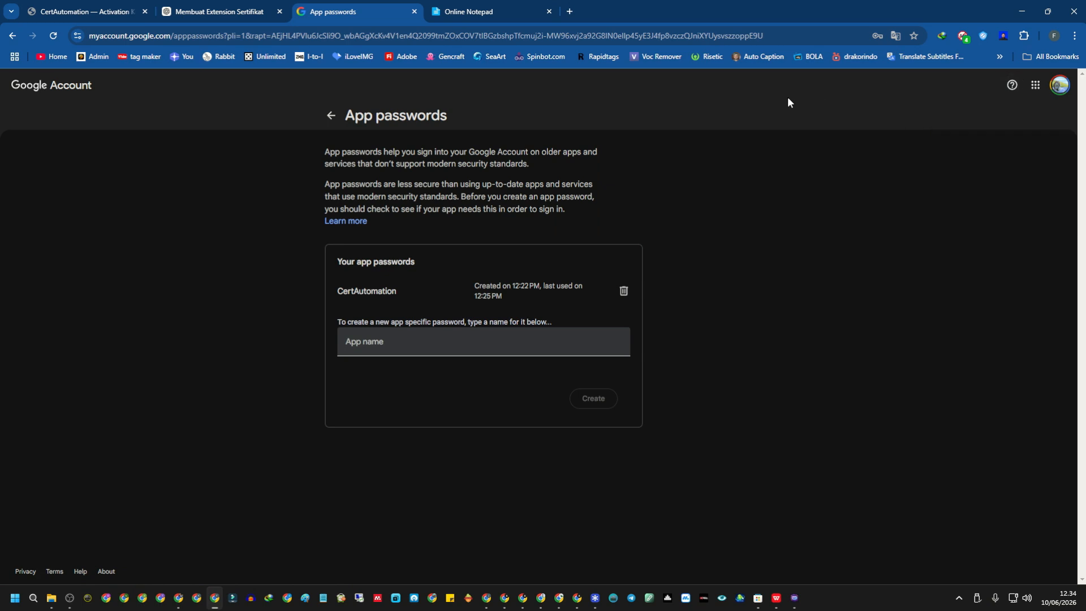
pyautogui.click(571, 10)
pyautogui.click(1068, 85)
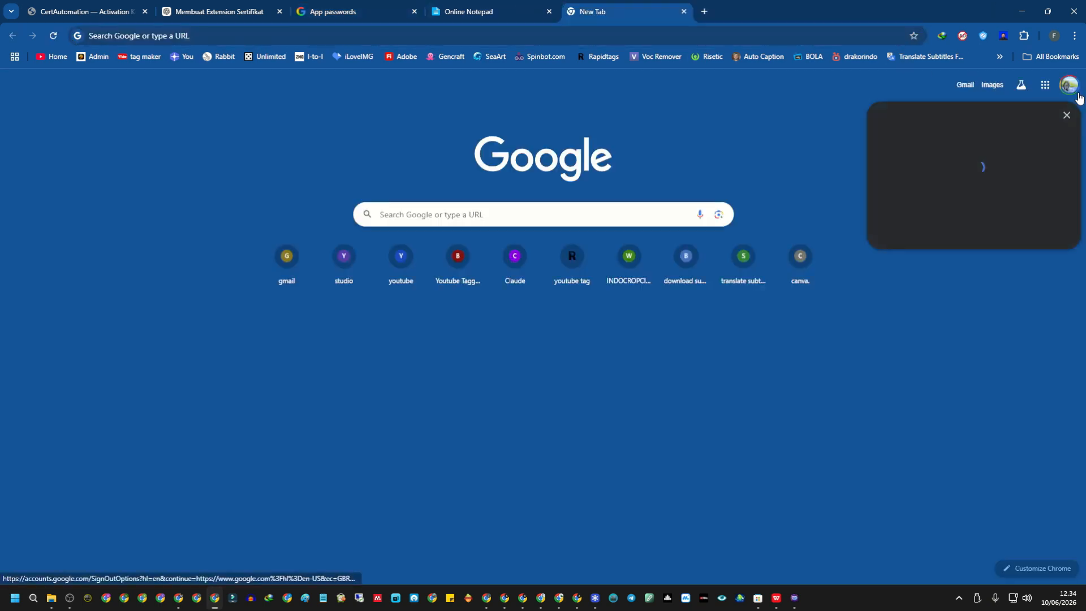
pyautogui.click(1009, 207)
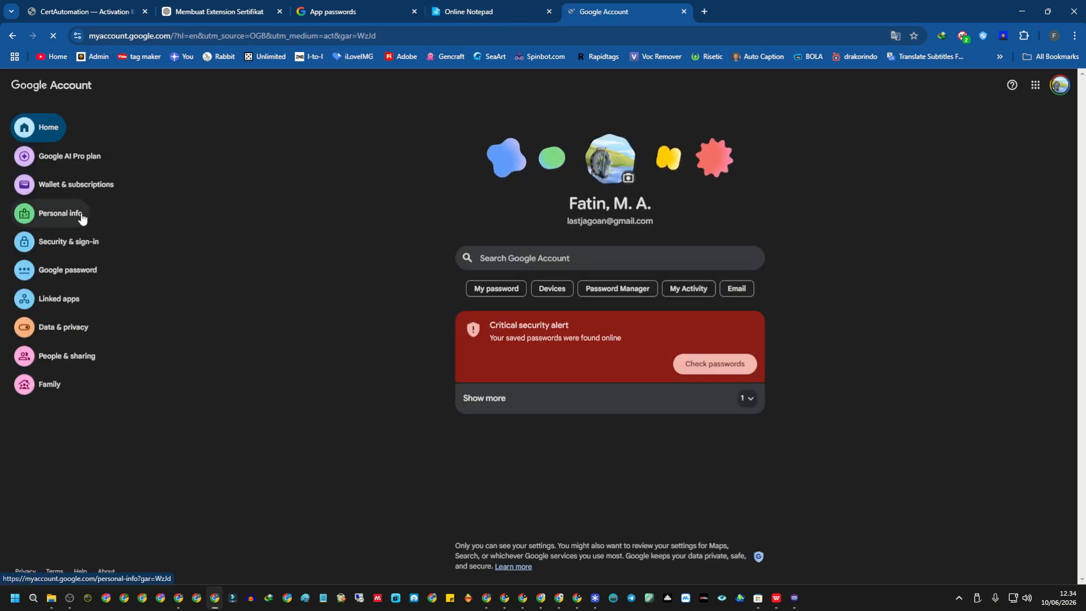
pyautogui.click(80, 238)
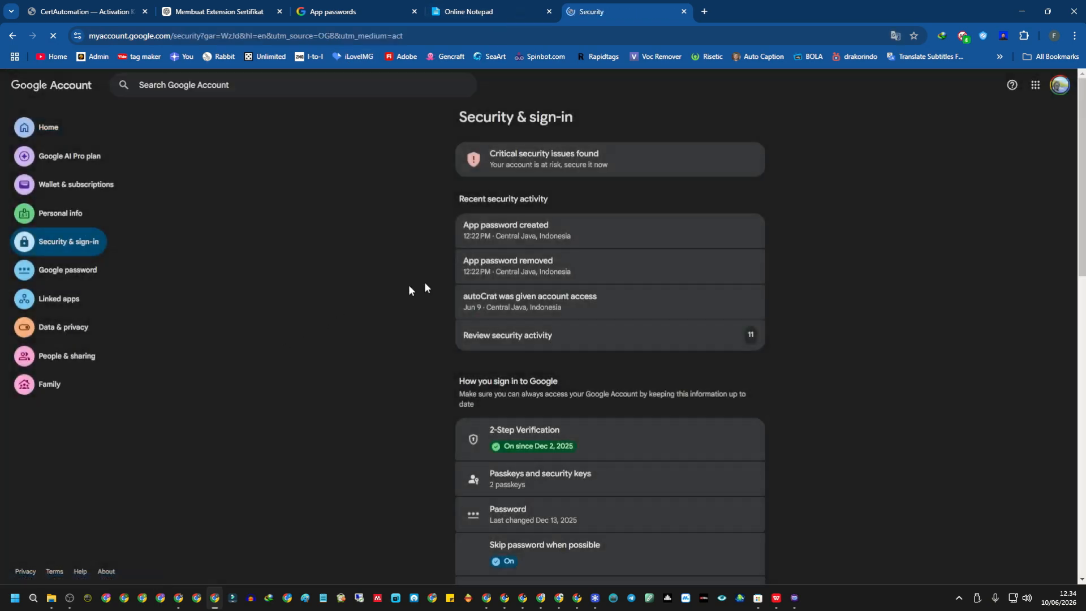
pyautogui.scroll(-3, 521, 362)
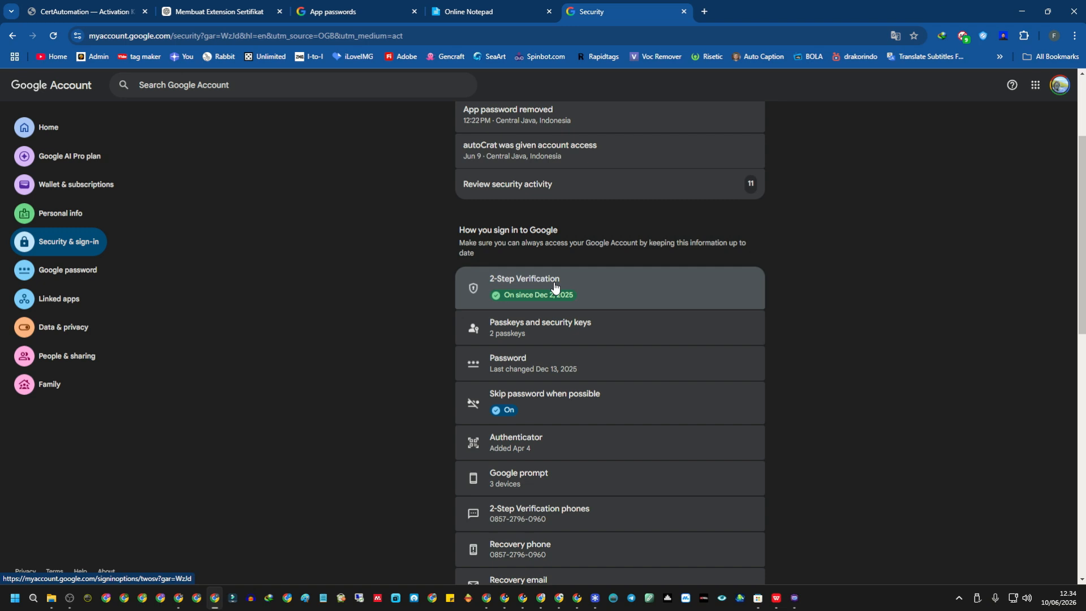
pyautogui.scroll(3, 565, 291)
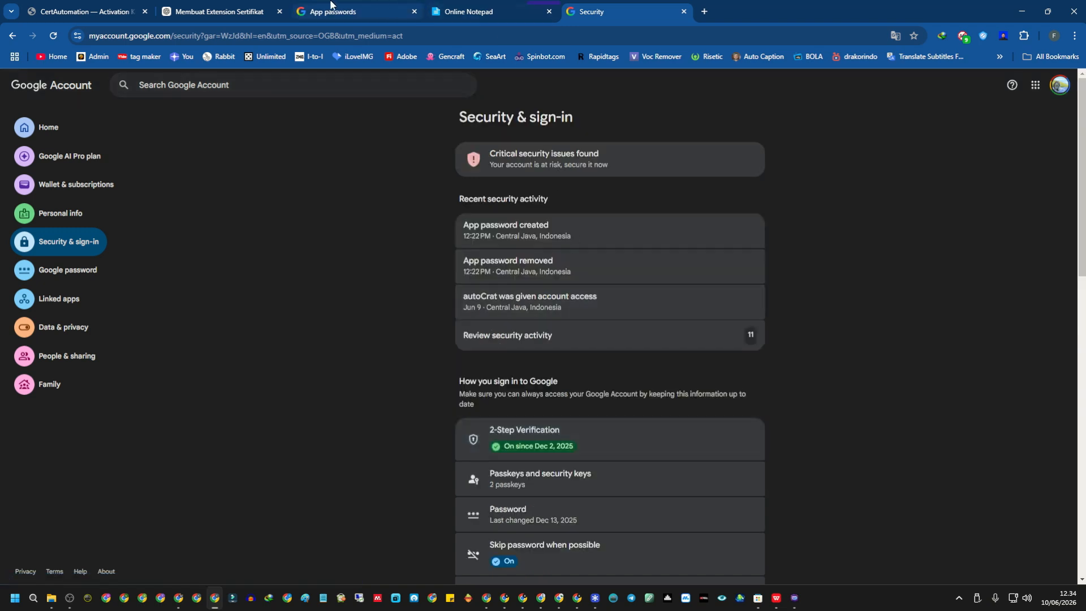
pyautogui.click(794, 598)
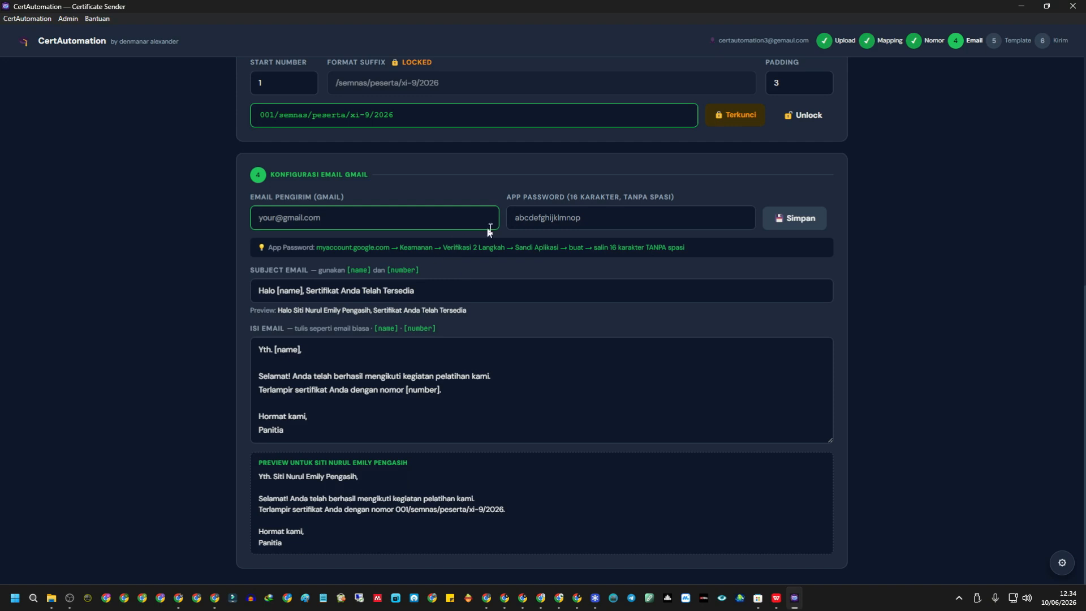
pyautogui.click(794, 598)
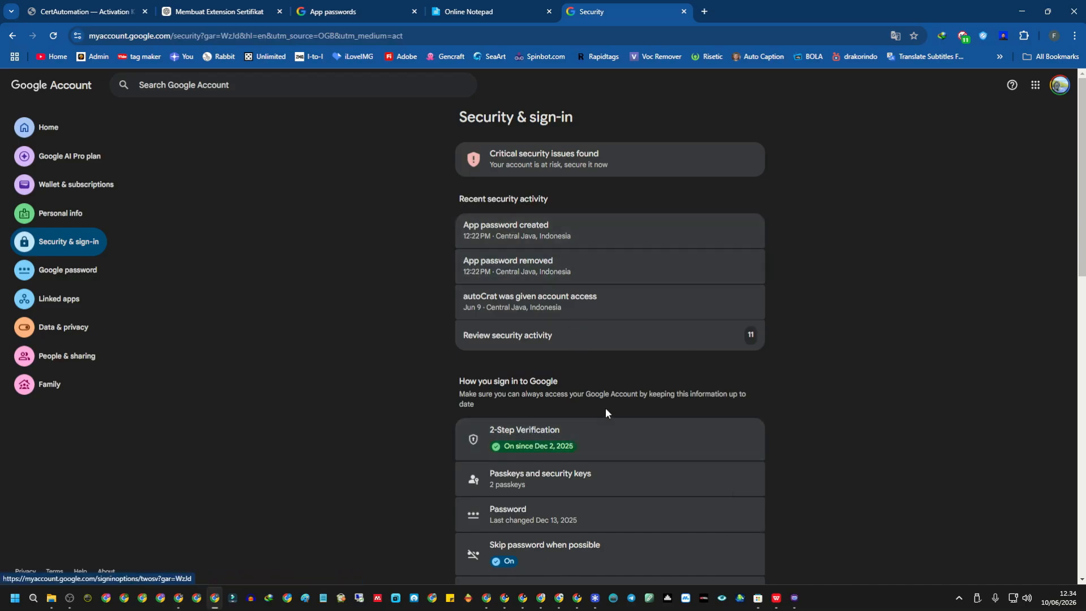
# Revoke the old CertAutomation app password and create a new one named CertAutomation.
pyautogui.click(358, 5)
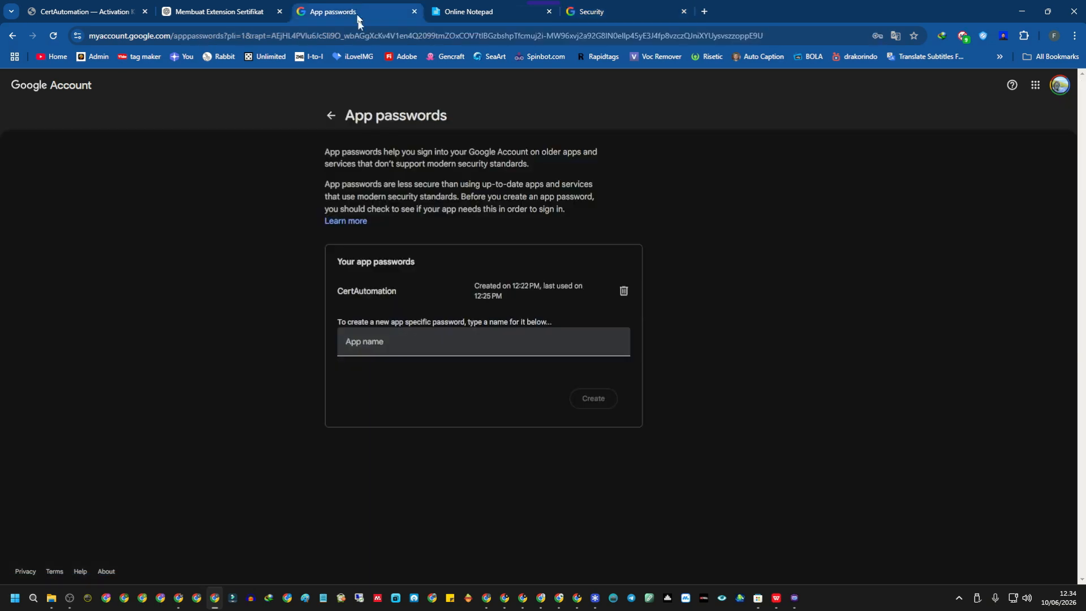
pyautogui.moveTo(333, 289); pyautogui.dragTo(402, 288)
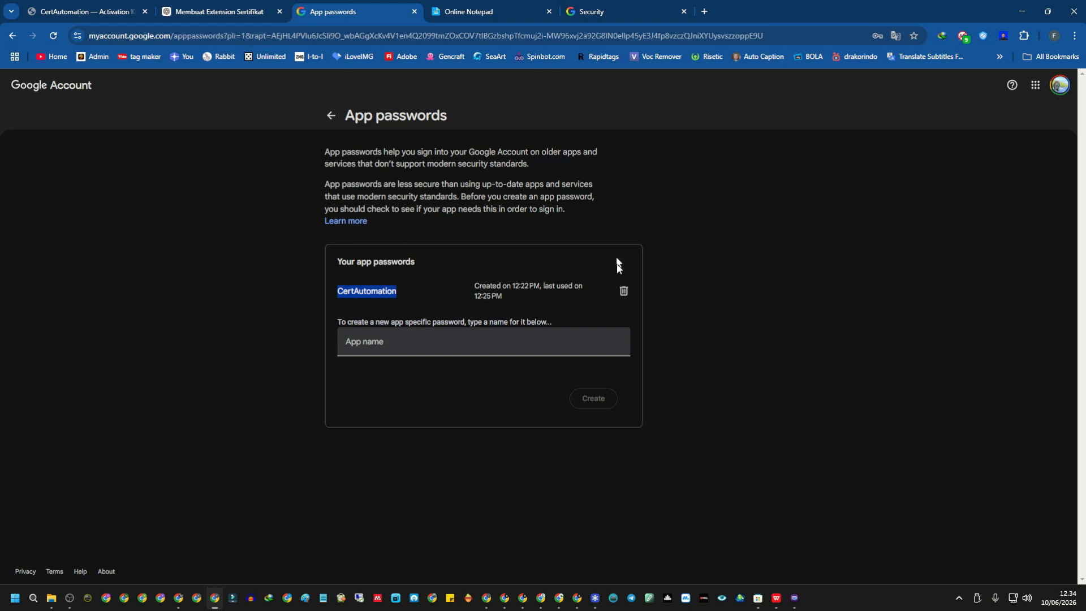
pyautogui.click(623, 291)
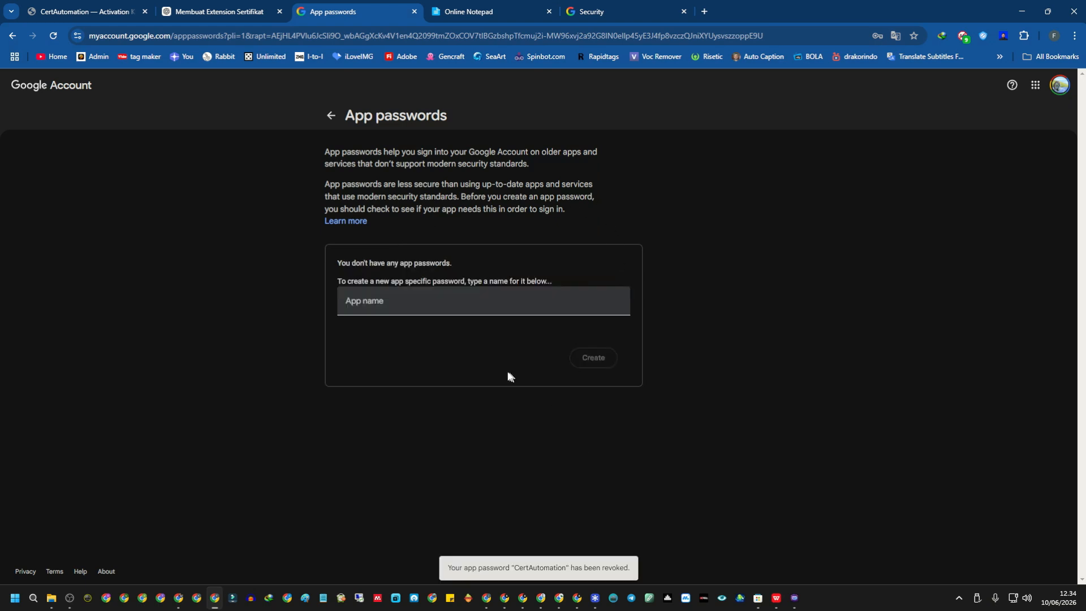
pyautogui.click(469, 300)
pyautogui.write('Ce')
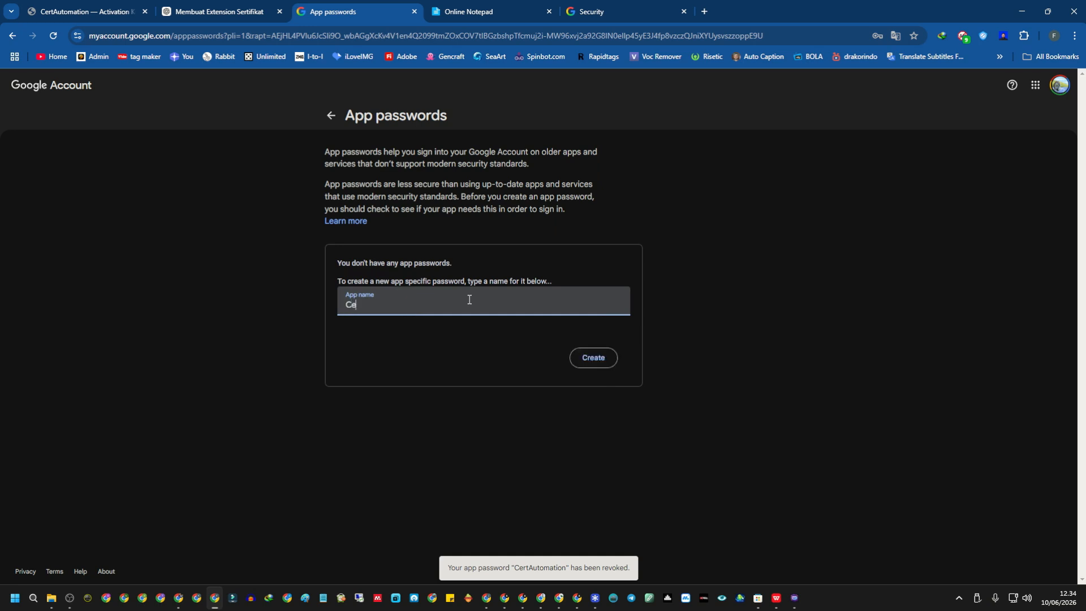
pyautogui.write('rtAutomation')
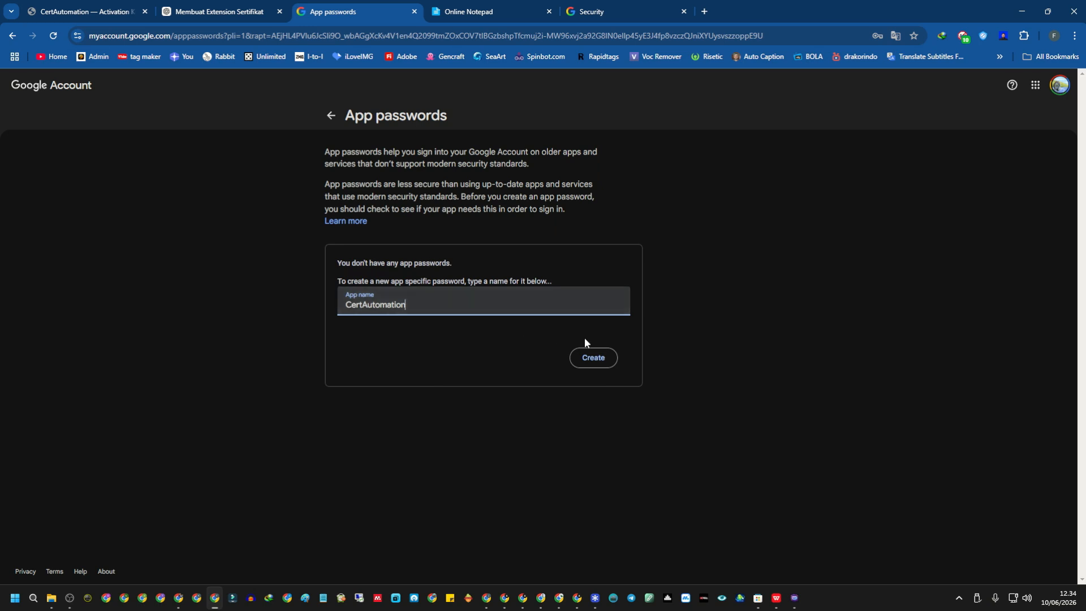
pyautogui.click(597, 368)
pyautogui.click(600, 363)
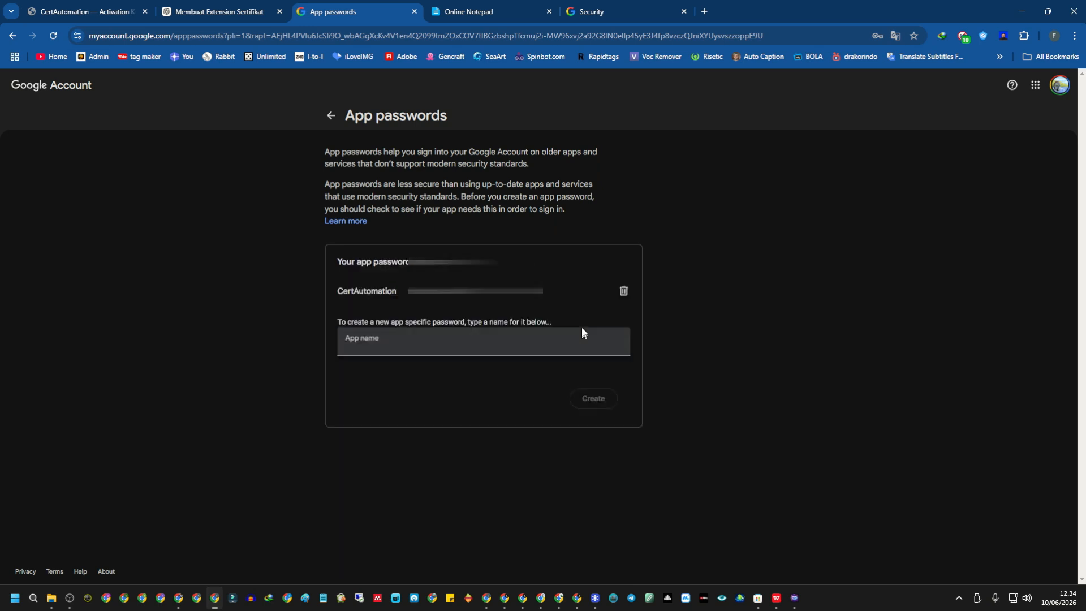
# Select and copy the newly generated app password.
pyautogui.tripleClick(603, 293)
pyautogui.rightClick(536, 287)
pyautogui.click(554, 294)
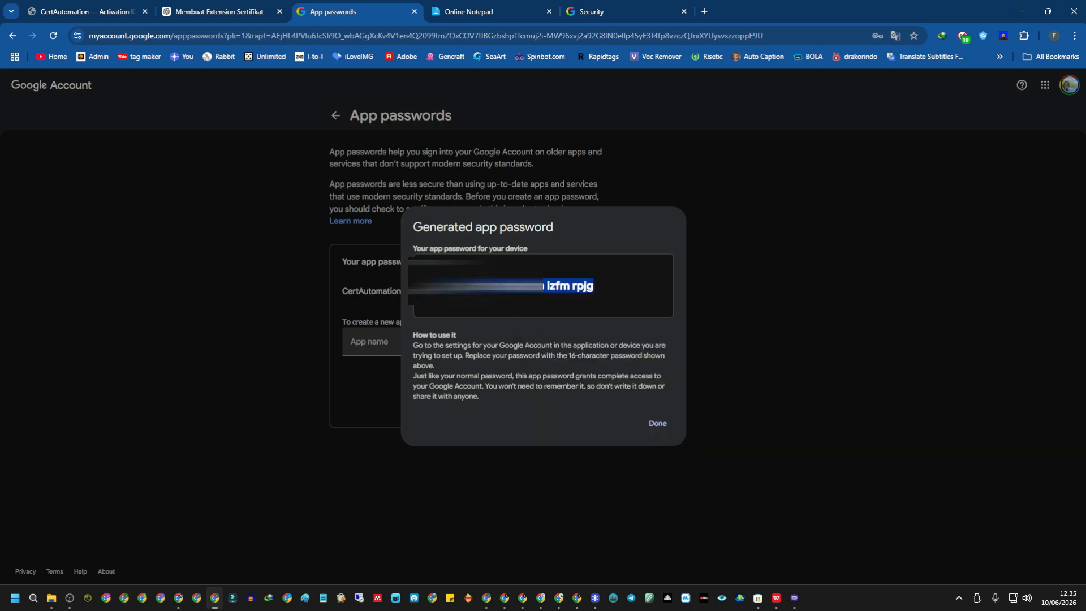
pyautogui.rightClick(552, 290)
pyautogui.click(579, 302)
pyautogui.rightClick(565, 289)
pyautogui.click(588, 301)
# Paste the app password into Online Notepad, remove its spaces, and copy the cleaned string.
pyautogui.click(501, 6)
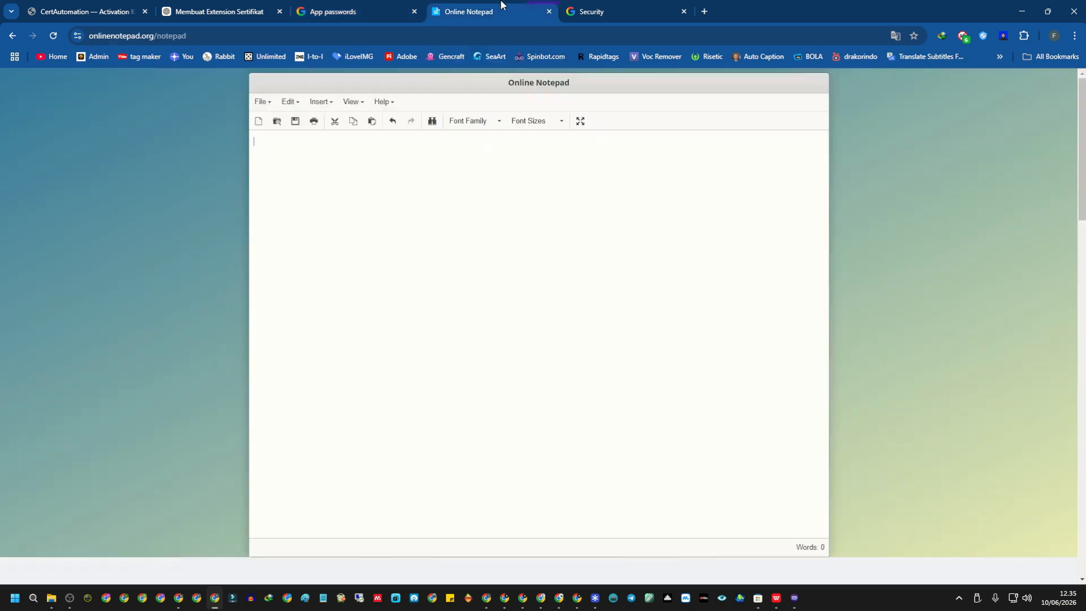
pyautogui.hotkey('ctrl', 'v')
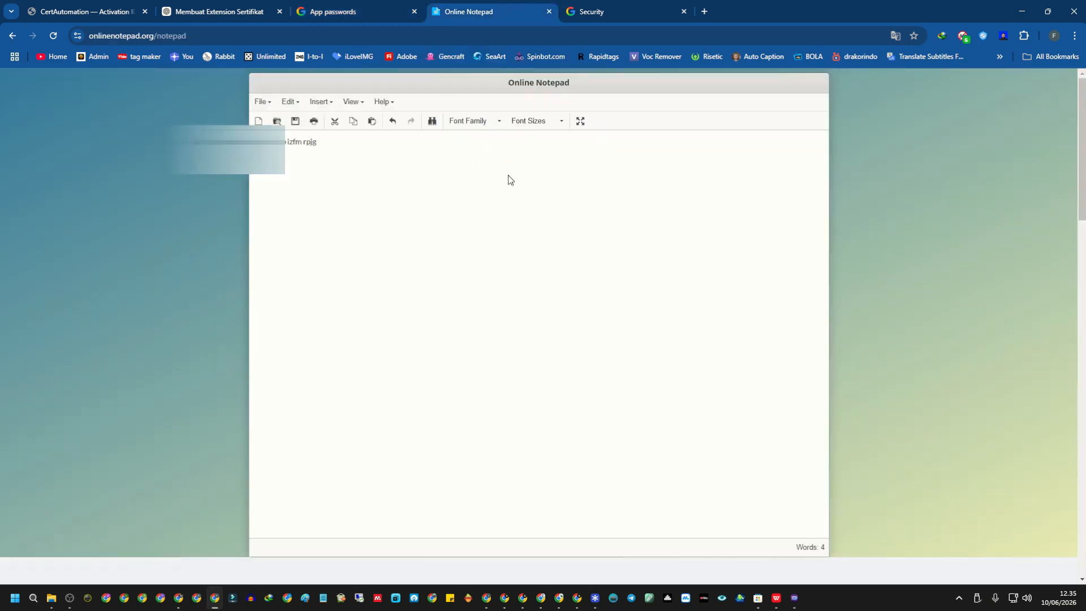
pyautogui.press('BackSpace')
pyautogui.press('BackSpace')
pyautogui.hotkey('ctrl', 'a')
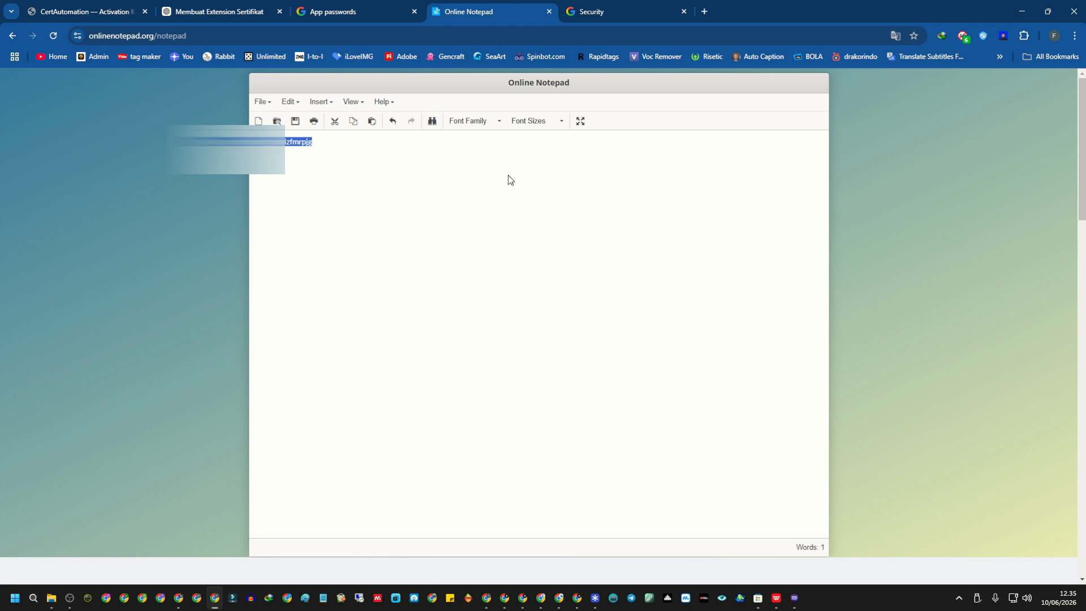
pyautogui.rightClick(307, 144)
pyautogui.click(355, 198)
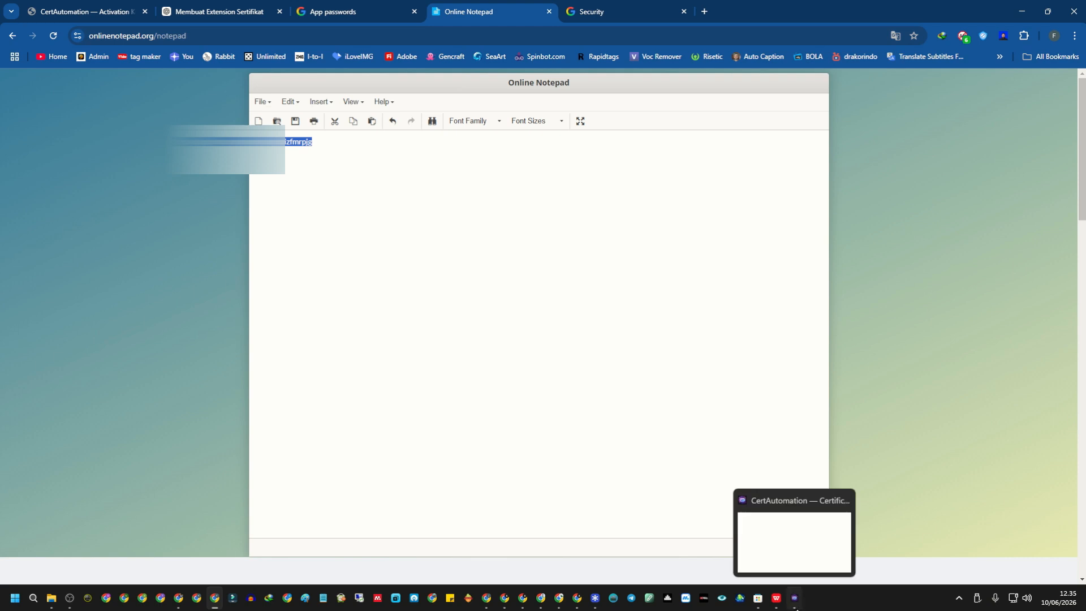
pyautogui.click(795, 598)
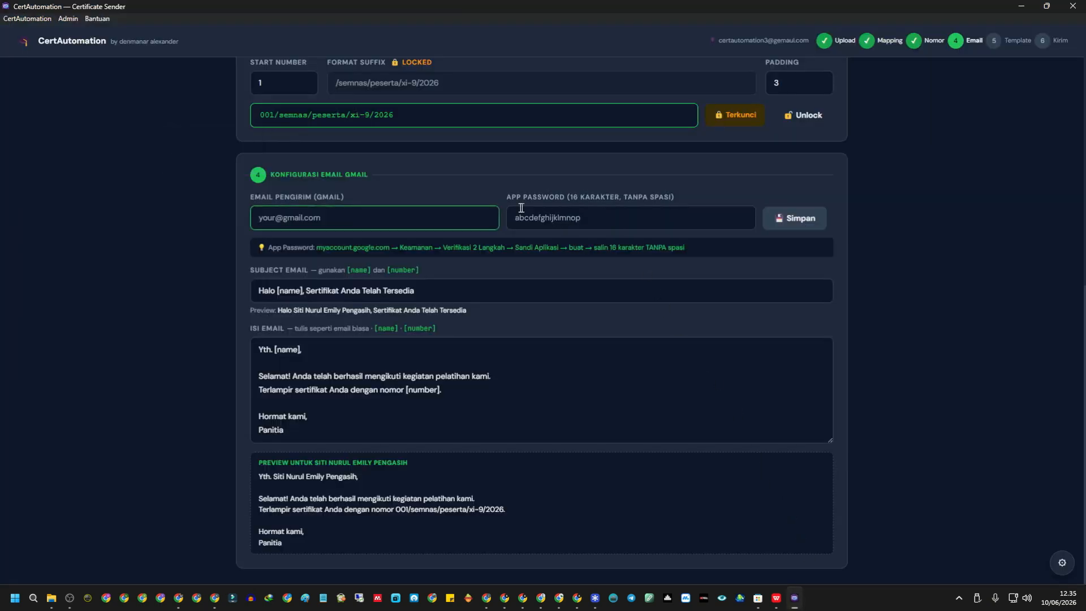
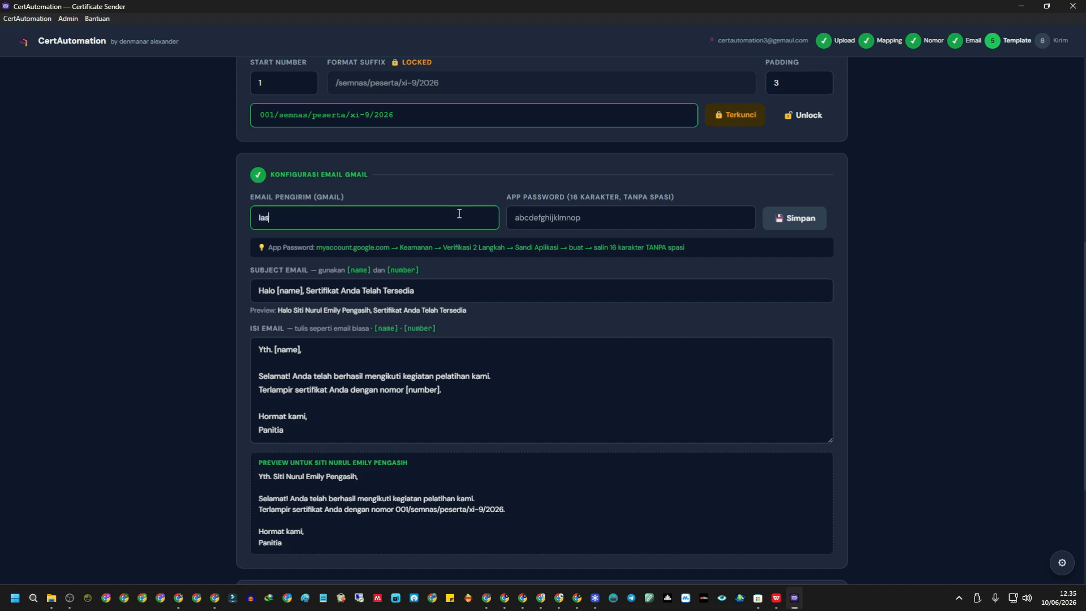
# Enter the sender Gmail address, paste the 16-character app password, and save it.
pyautogui.click(588, 222)
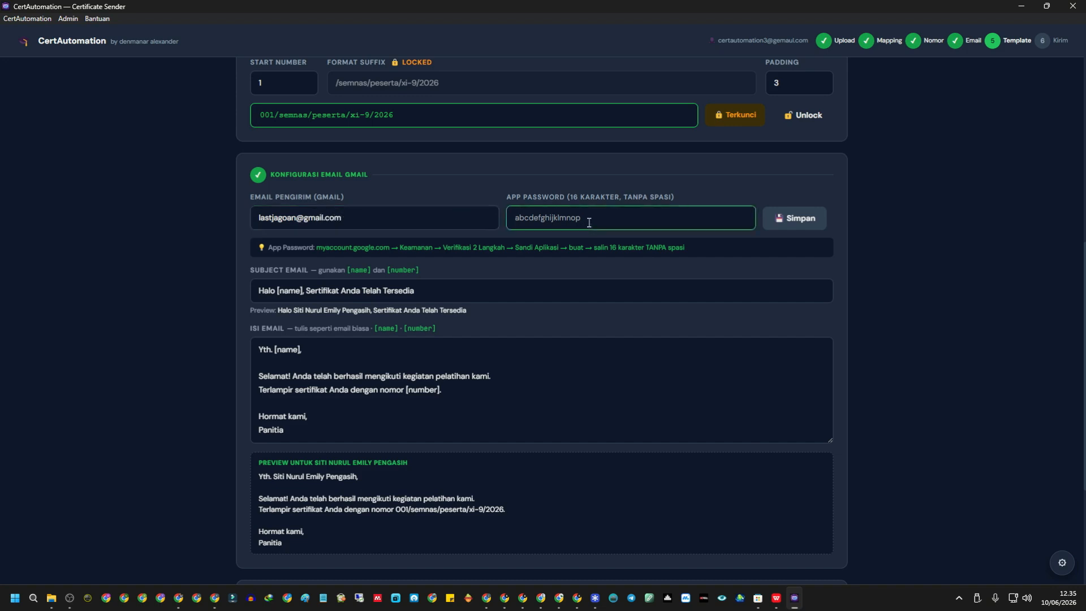
pyautogui.moveTo(675, 197); pyautogui.dragTo(574, 198)
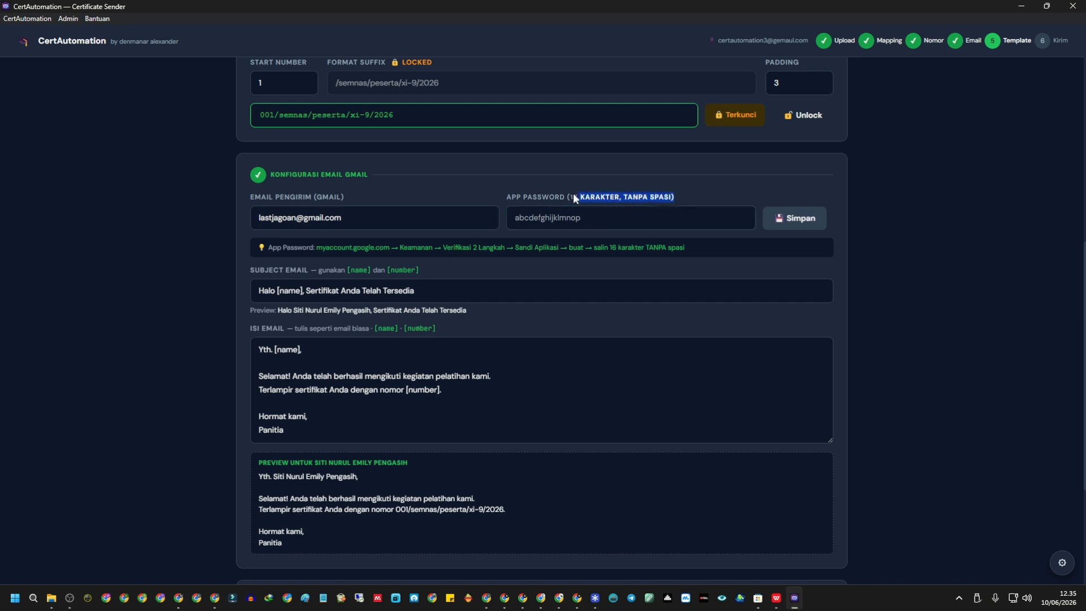
pyautogui.click(605, 218)
pyautogui.hotkey('ctrl', 'v')
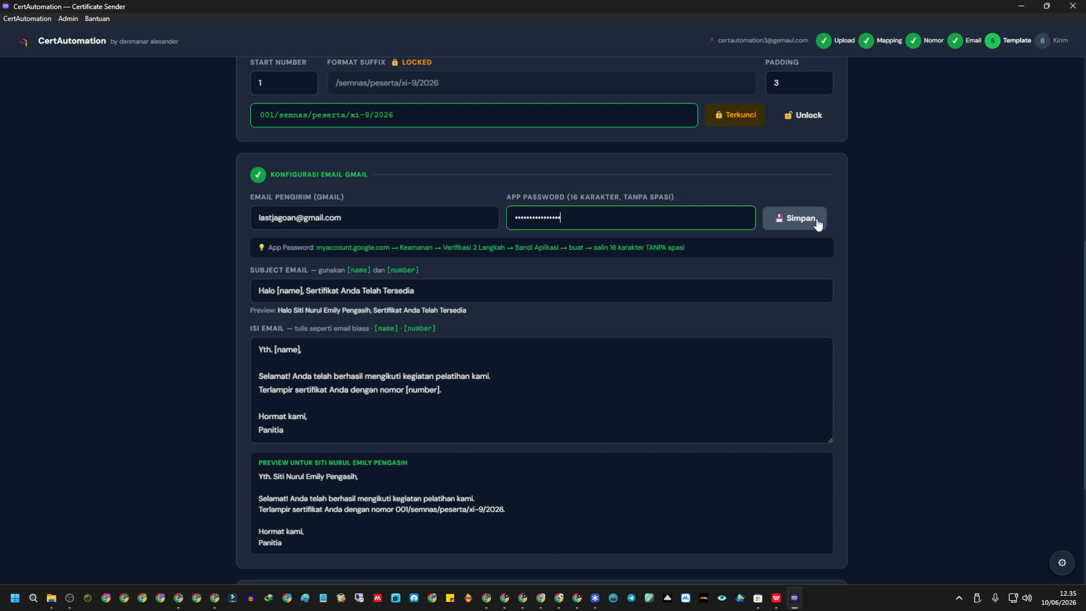
pyautogui.click(784, 222)
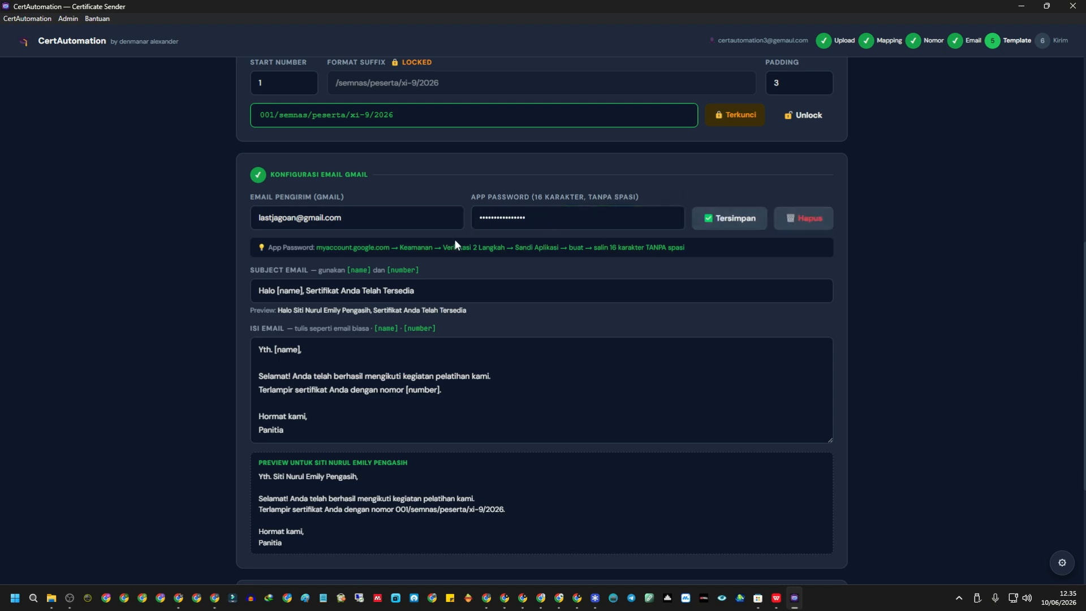
# Scroll through and highlight the recipients table to check its entries.
pyautogui.scroll(-3, 367, 341)
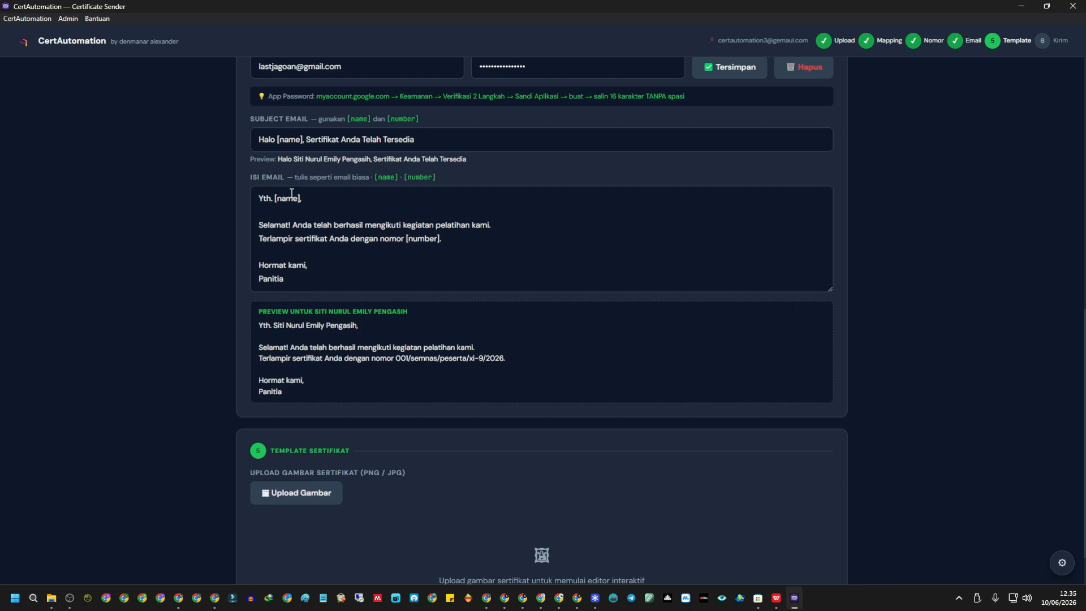
pyautogui.scroll(3, 292, 193)
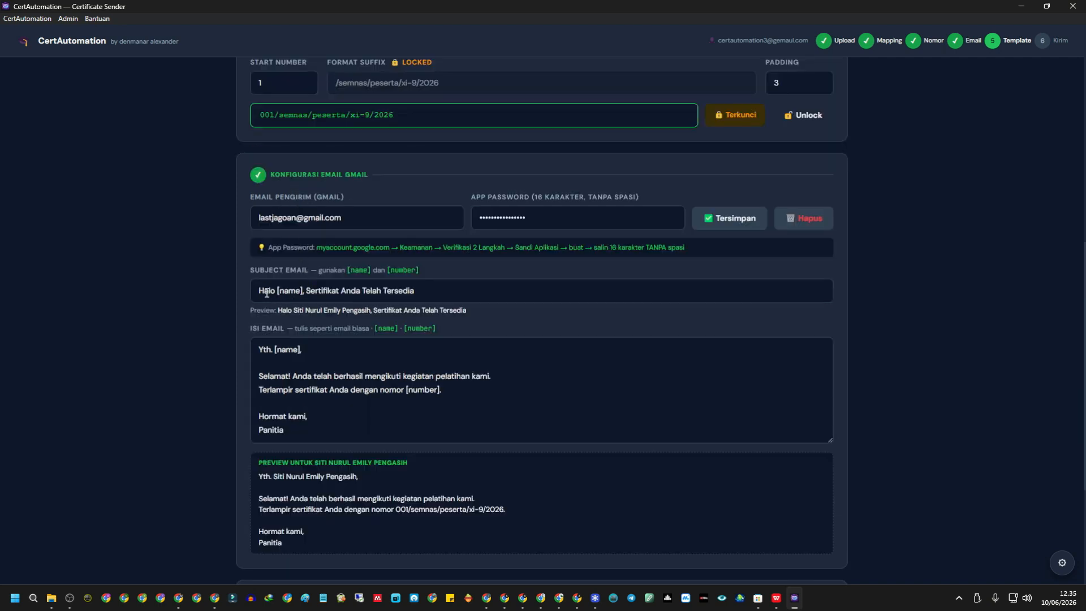
pyautogui.scroll(9, 445, 301)
pyautogui.moveTo(621, 227); pyautogui.dragTo(697, 306)
pyautogui.click(659, 209)
pyautogui.moveTo(649, 196); pyautogui.dragTo(651, 306)
pyautogui.scroll(-9, 207, 321)
# Inspect the subject 'Halo [name], Sertifikat Anda Telah Tersedia' against the first recipient names.
pyautogui.click(274, 294)
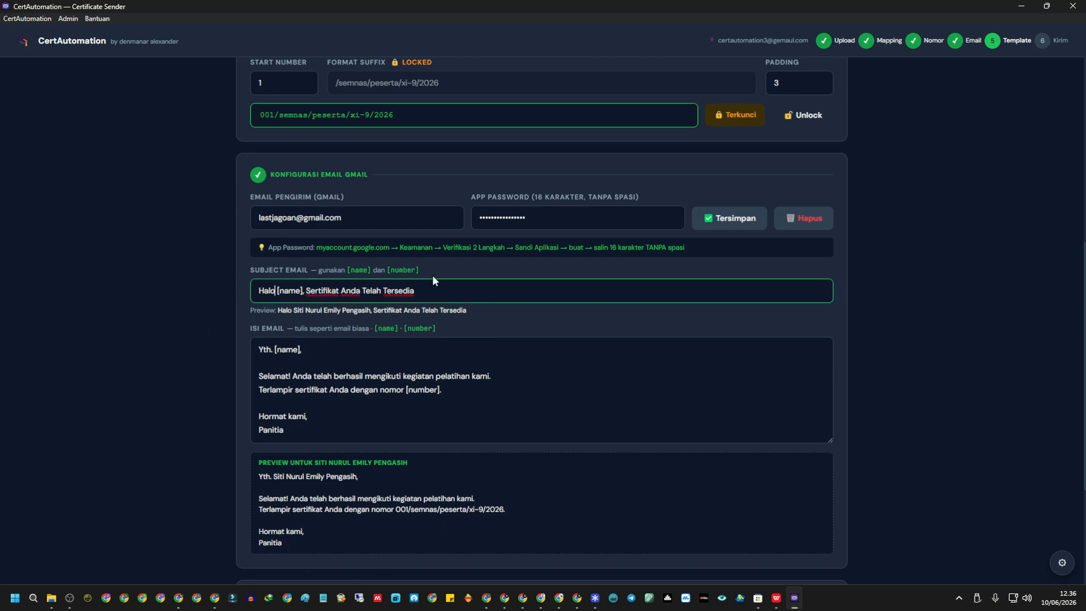
pyautogui.press('Right')
pyautogui.press('Right')
pyautogui.press('Right')
pyautogui.press('Right')
pyautogui.press('Right')
pyautogui.press('Right')
pyautogui.scroll(9, 432, 280)
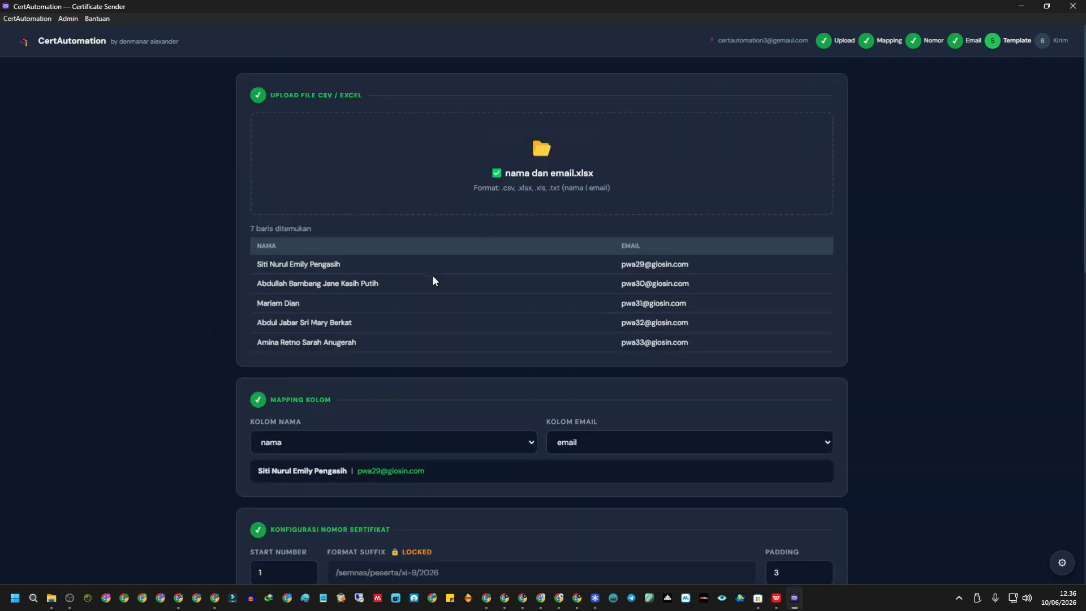
pyautogui.moveTo(254, 266); pyautogui.dragTo(360, 266)
pyautogui.moveTo(243, 284); pyautogui.dragTo(364, 296)
pyautogui.click(301, 300)
pyautogui.scroll(-10, 300, 301)
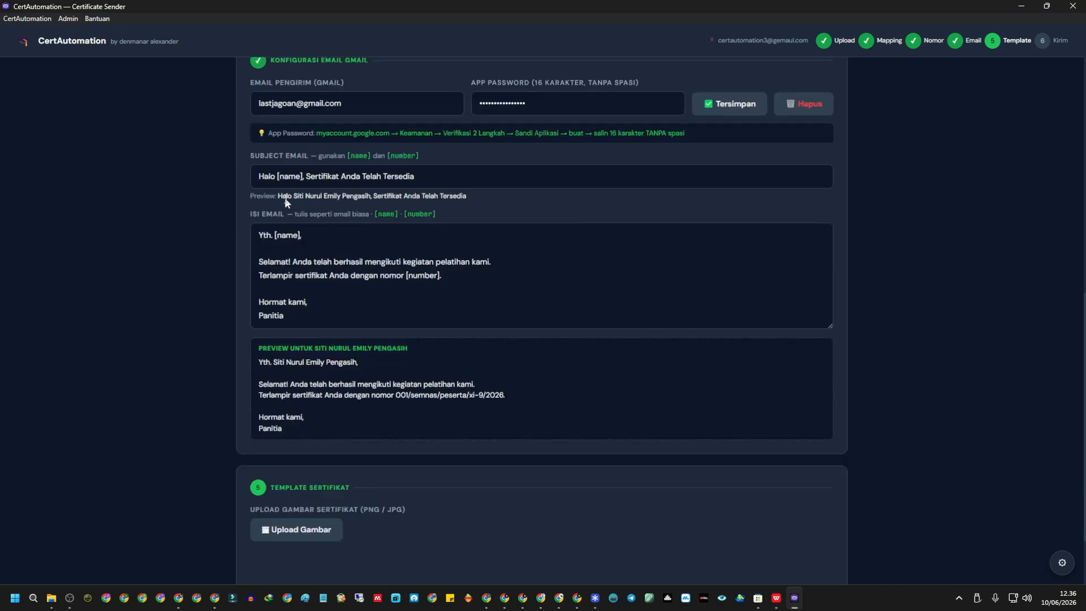
pyautogui.click(284, 177)
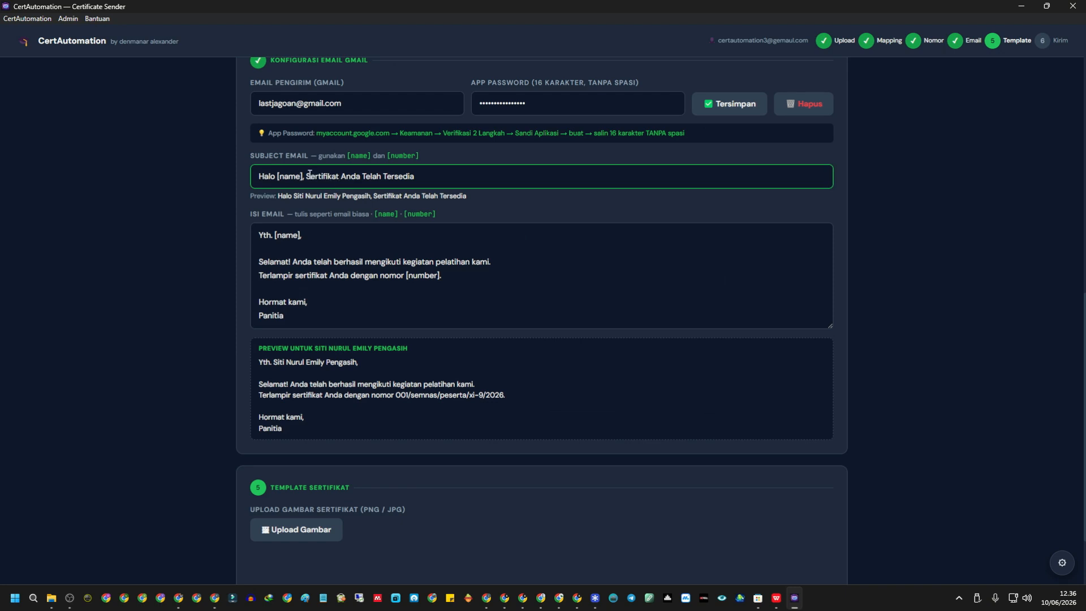
# Change the subject to 'Halo [name], terimakasih telah mengikuti kegiatan seminar'.
pyautogui.moveTo(309, 175); pyautogui.dragTo(449, 194)
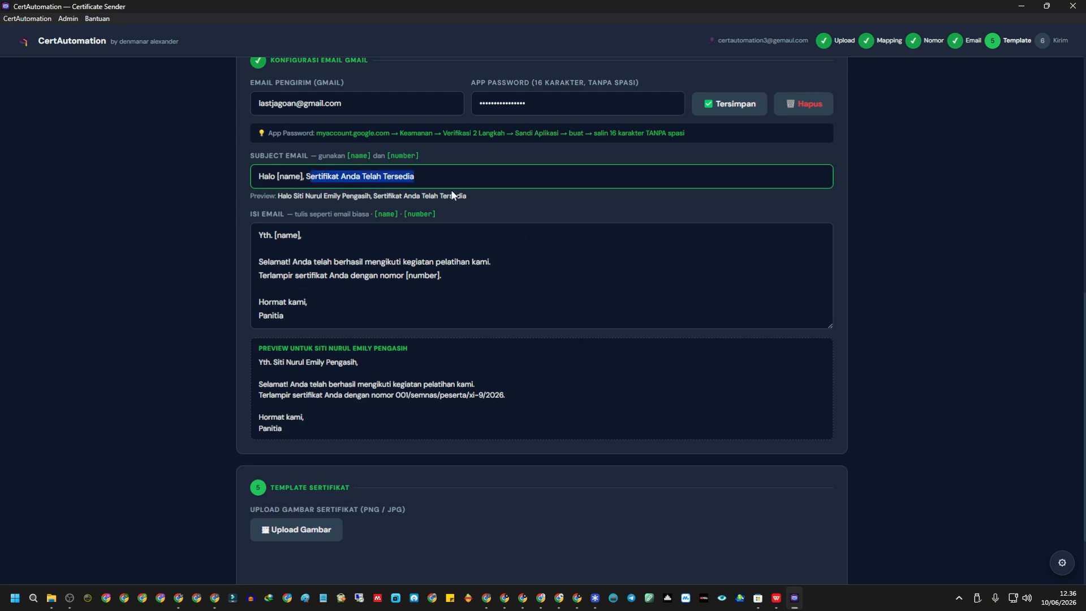
pyautogui.press('End')
pyautogui.press('BackSpace')
pyautogui.press('BackSpace')
pyautogui.press('BackSpace')
pyautogui.press('BackSpace')
pyautogui.press('BackSpace')
pyautogui.press('BackSpace')
pyautogui.press('BackSpace')
pyautogui.press('BackSpace')
pyautogui.press('BackSpace')
pyautogui.press('BackSpace')
pyautogui.press('BackSpace')
pyautogui.press('BackSpace')
pyautogui.press('BackSpace')
pyautogui.press('BackSpace')
pyautogui.press('BackSpace')
pyautogui.press('BackSpace')
pyautogui.press('BackSpace')
pyautogui.press('BackSpace')
pyautogui.press('BackSpace')
pyautogui.press('BackSpace')
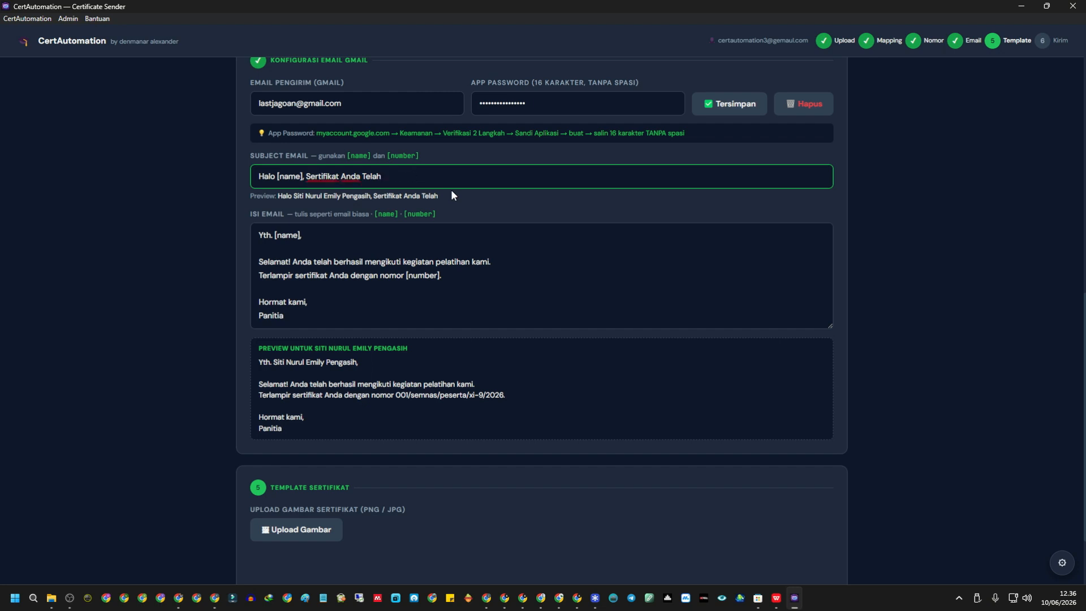
pyautogui.write('terima')
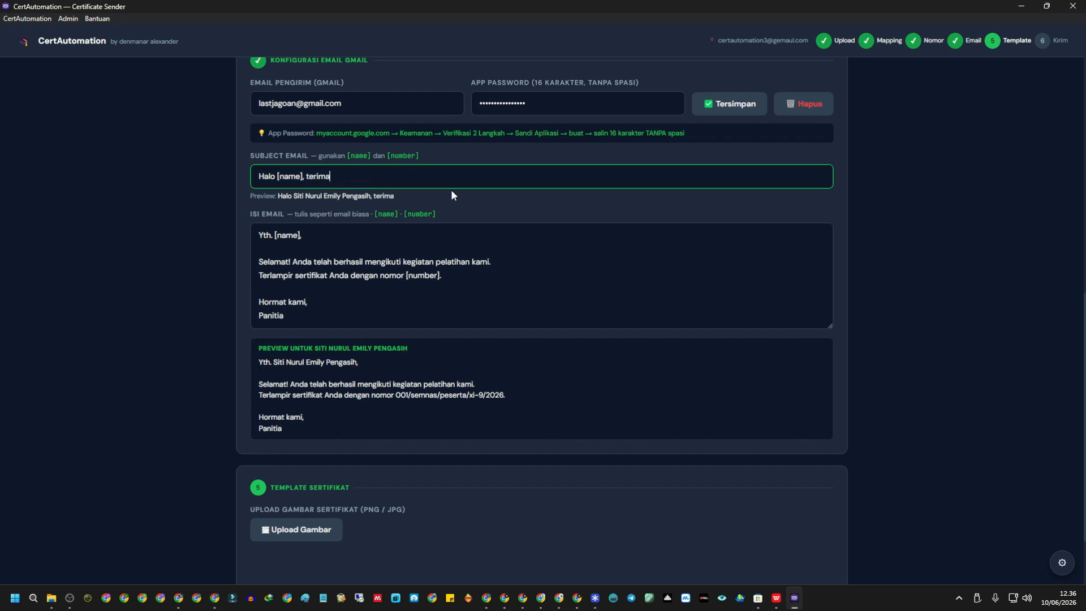
pyautogui.write('kasih telah me')
pyautogui.press('BackSpace')
pyautogui.press('BackSpace')
pyautogui.press('BackSpace')
pyautogui.write('meng')
pyautogui.press('BackSpace')
pyautogui.press('BackSpace')
pyautogui.press('BackSpace')
pyautogui.press('BackSpace')
pyautogui.write('mengikuti')
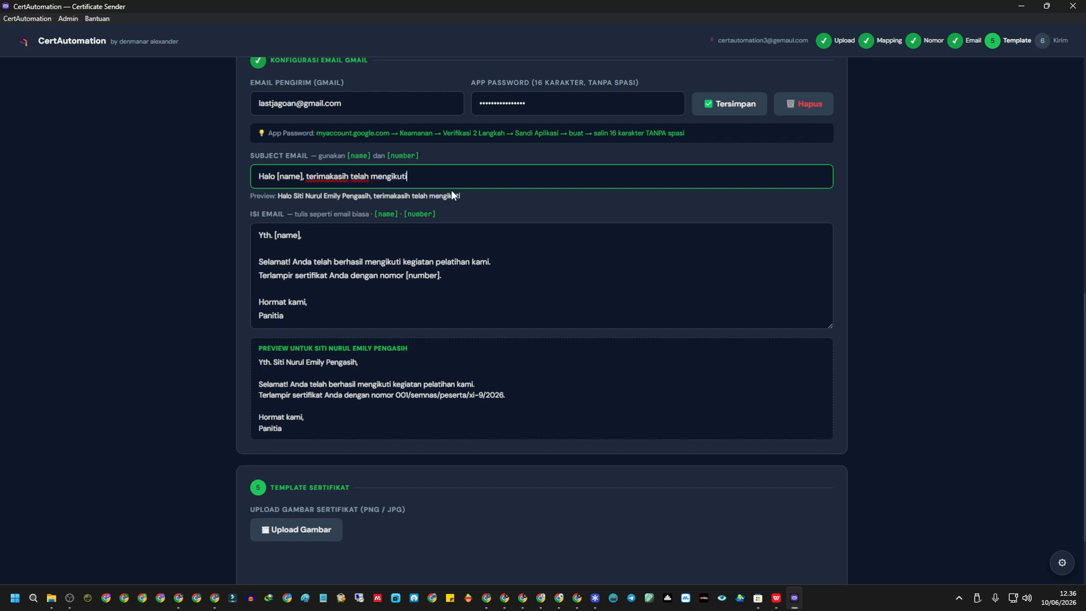
pyautogui.write(' kegiatan seminat')
# Add 'Bapak/Ibu' after Yth. in the email greeting.
pyautogui.click(272, 235)
pyautogui.write('Bapak')
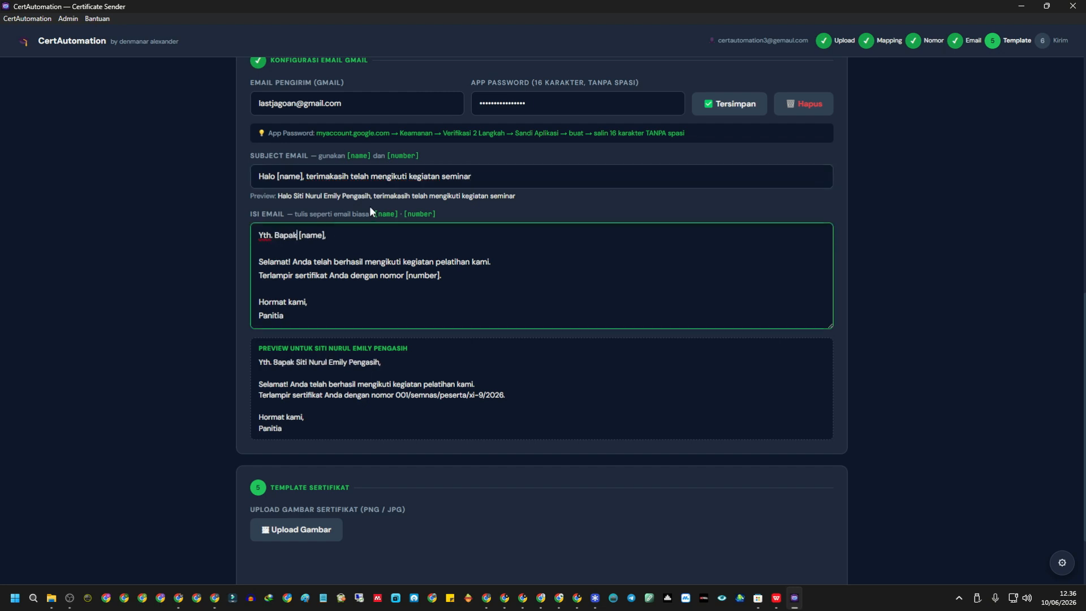
pyautogui.press('BackSpace')
pyautogui.press('BackSpace')
pyautogui.press('BackSpace')
pyautogui.press('BackSpace')
pyautogui.press('BackSpace')
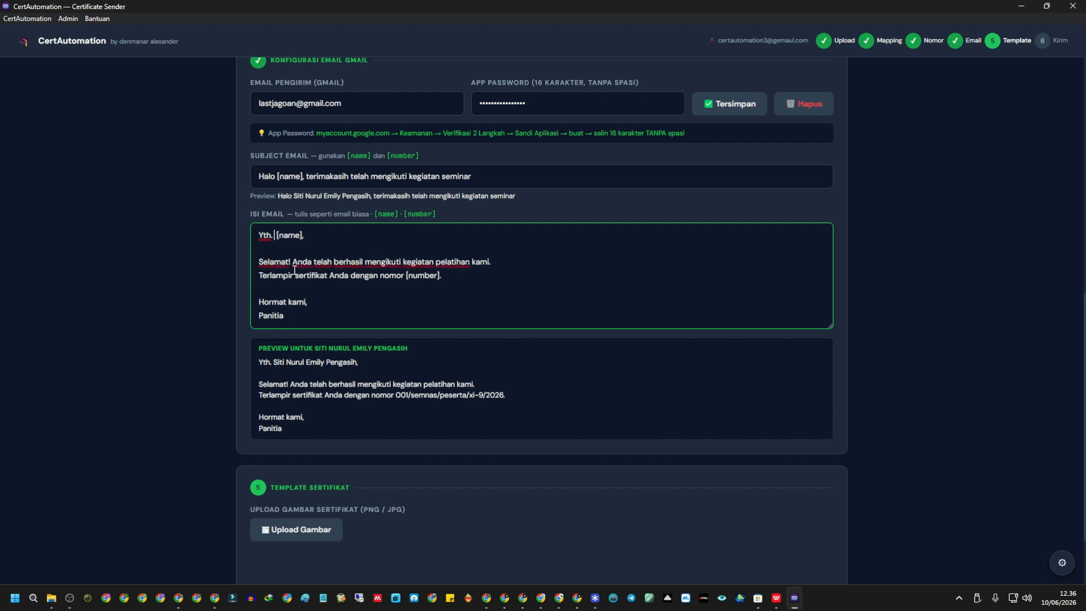
pyautogui.write('Bapak/Ibu')
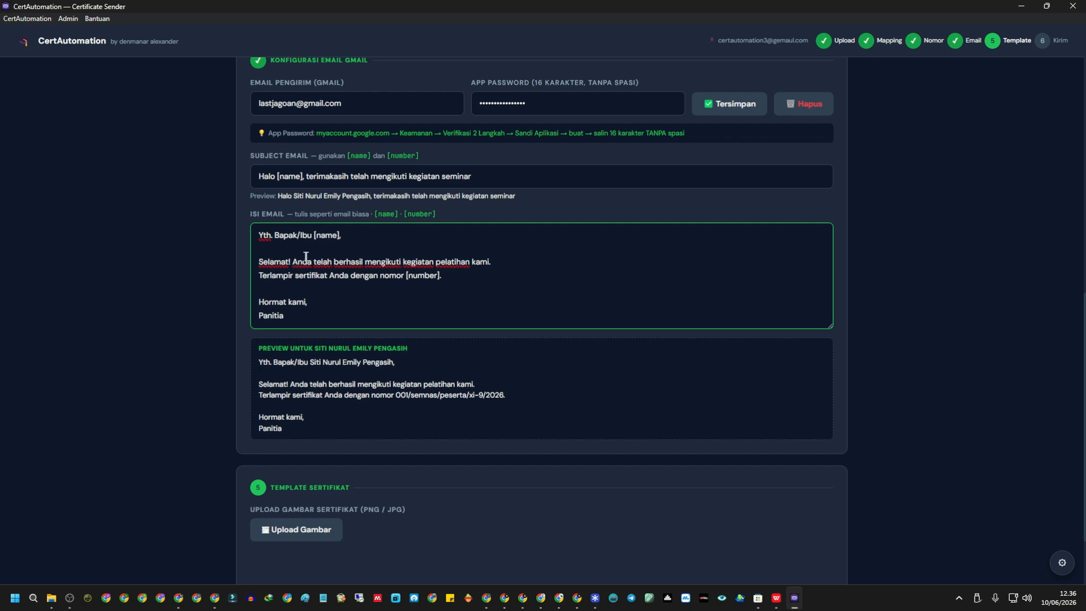
pyautogui.moveTo(314, 236); pyautogui.dragTo(340, 233)
pyautogui.moveTo(310, 362); pyautogui.dragTo(392, 359)
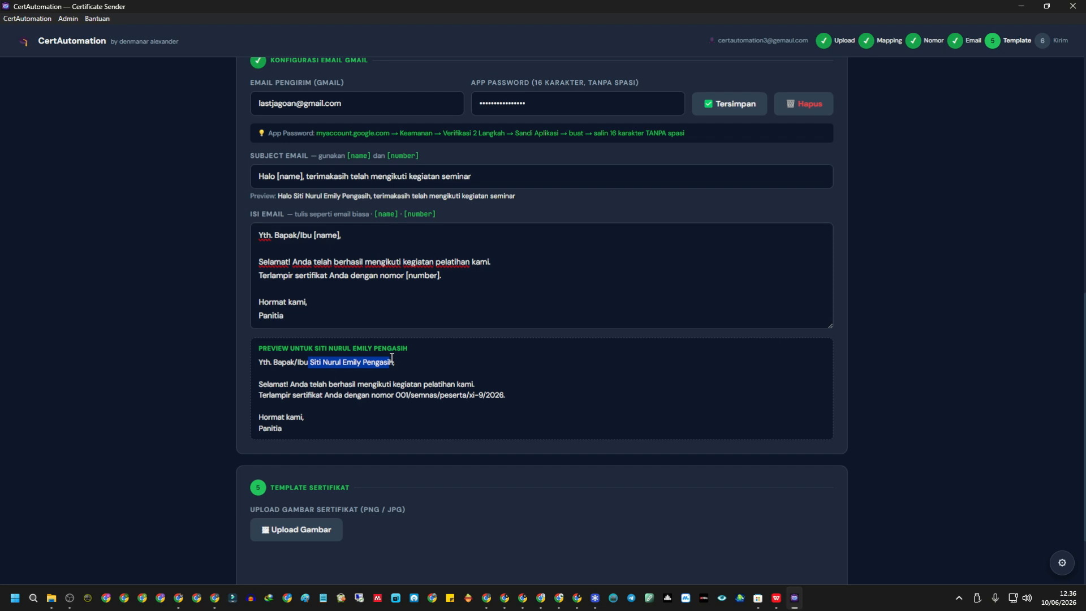
# Compare the greeting against the first, second and fourth recipient names in the table.
pyautogui.scroll(11, 398, 362)
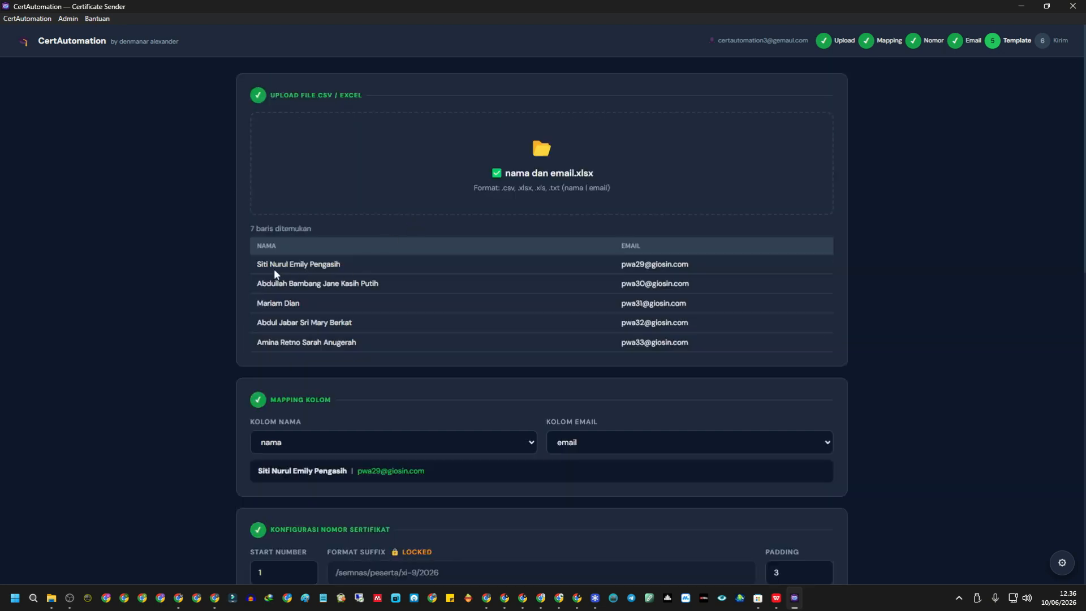
pyautogui.moveTo(258, 263); pyautogui.dragTo(360, 272)
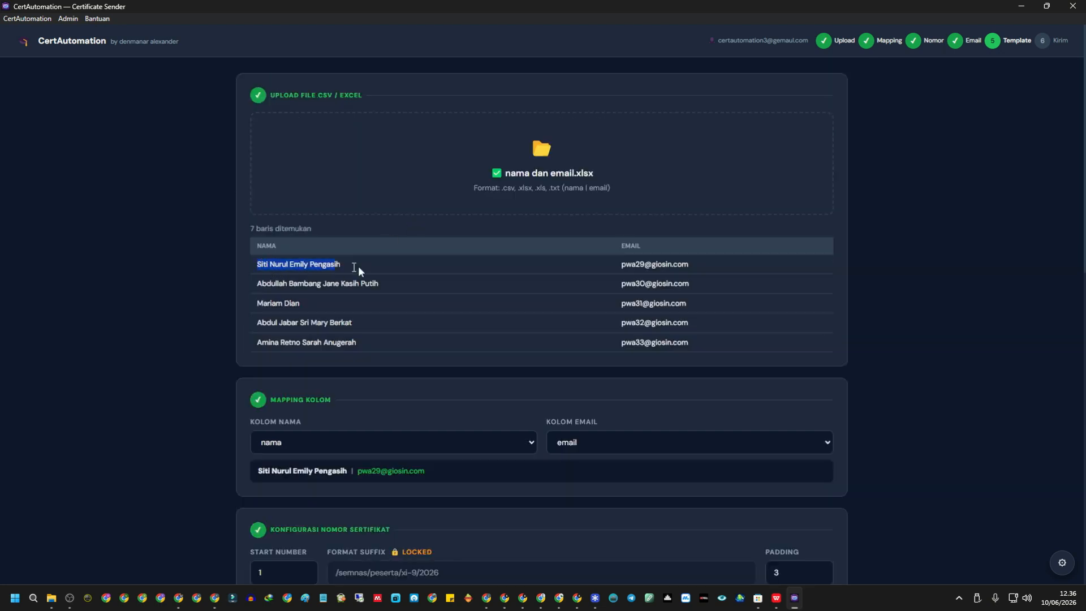
pyautogui.click(258, 288)
pyautogui.moveTo(256, 289); pyautogui.dragTo(390, 283)
pyautogui.click(244, 307)
pyautogui.moveTo(244, 308); pyautogui.dragTo(385, 324)
pyautogui.click(343, 384)
pyautogui.scroll(-10, 339, 388)
# Delete the attachment-number line and add 'semoga kita bisa bertemu lagi di lain kesempatan'.
pyautogui.click(322, 139)
pyautogui.click(425, 180)
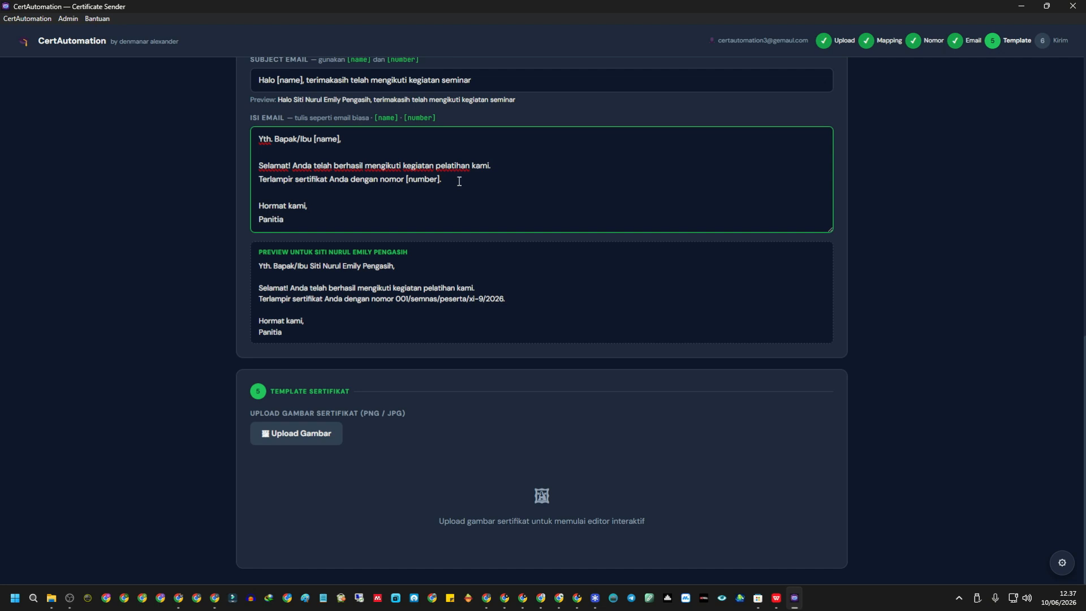
pyautogui.moveTo(458, 181); pyautogui.dragTo(237, 186)
pyautogui.press('BackSpace')
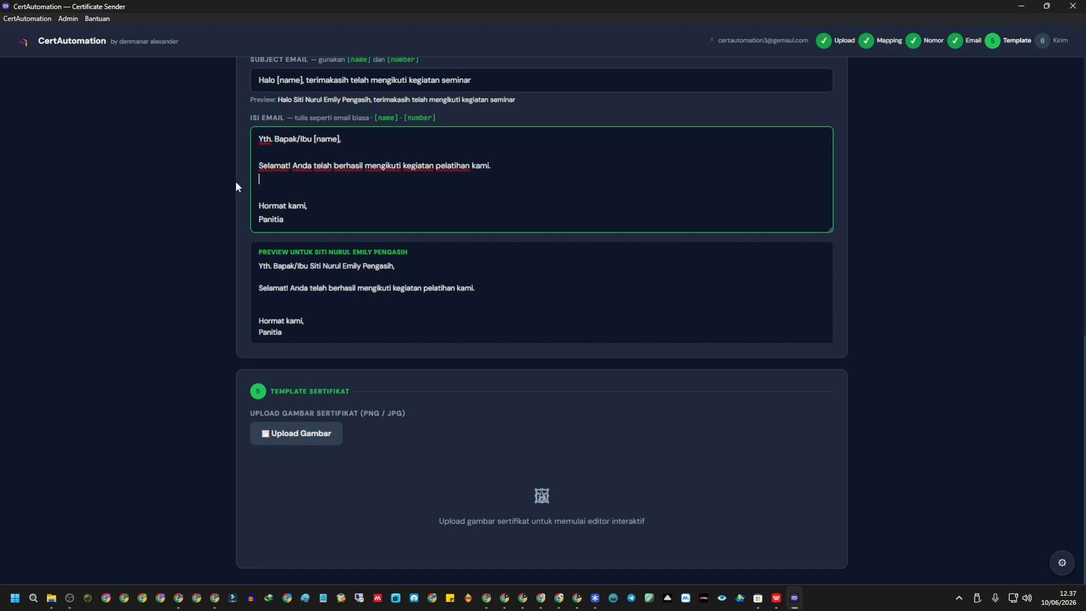
pyautogui.press('Delete')
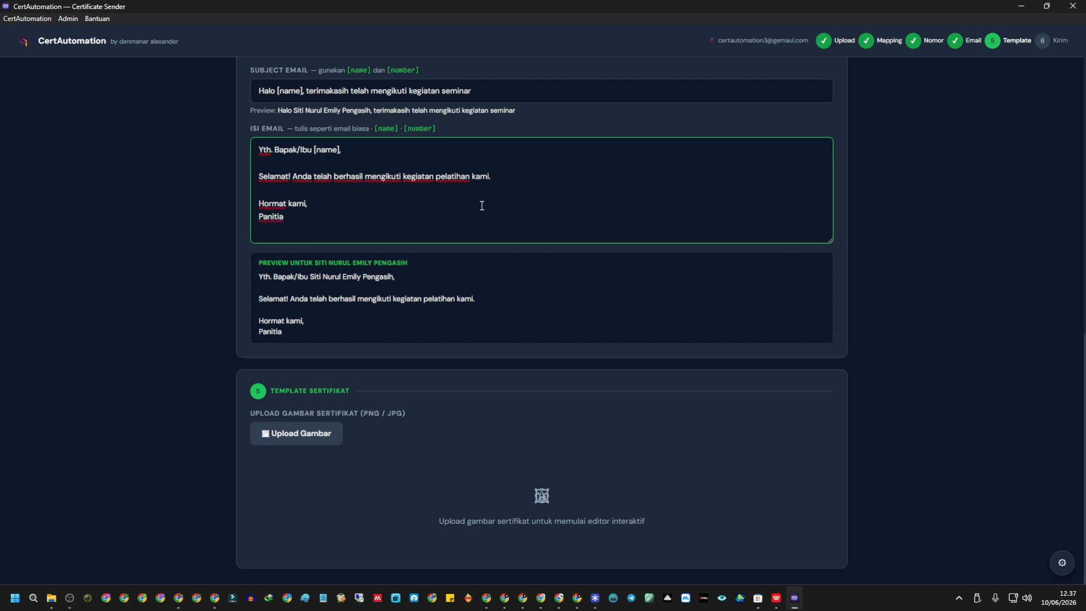
pyautogui.press('Return')
pyautogui.write('semog')
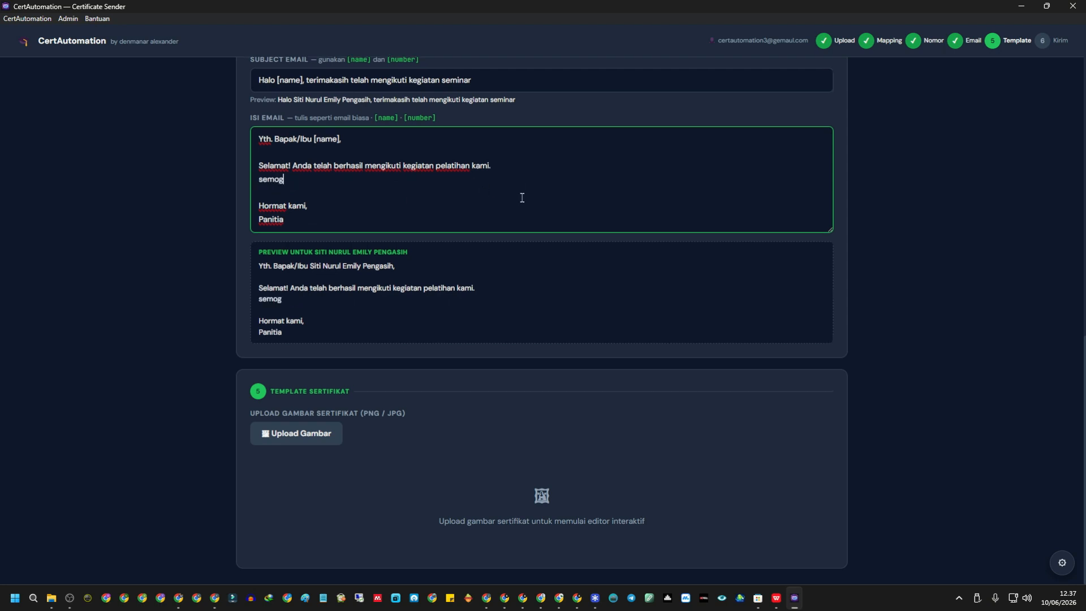
pyautogui.write('a kita bisa bertemu lagi di lain kesempatan')
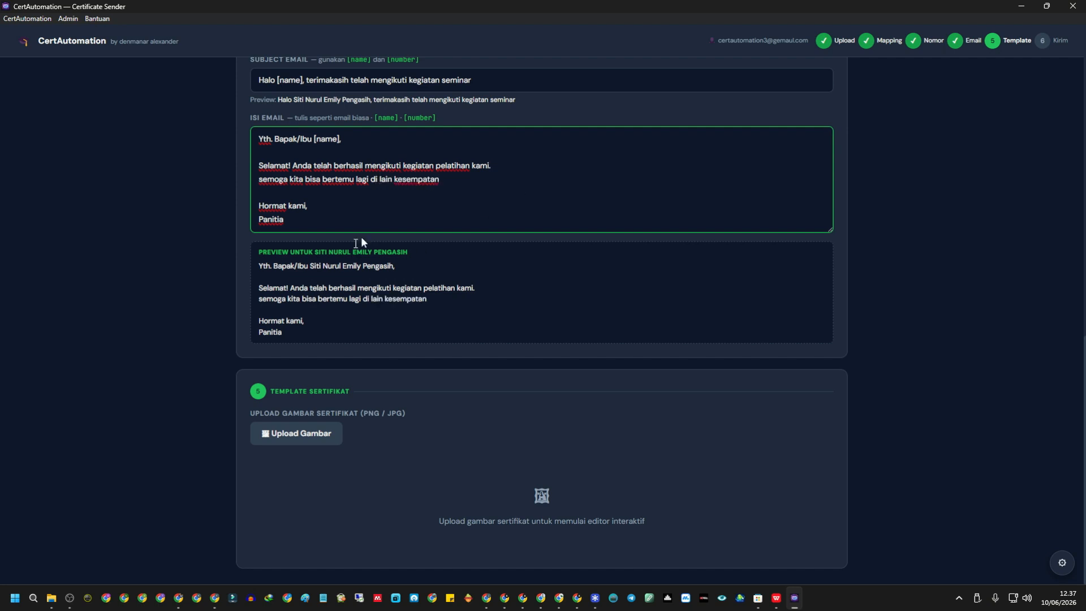
pyautogui.click(373, 276)
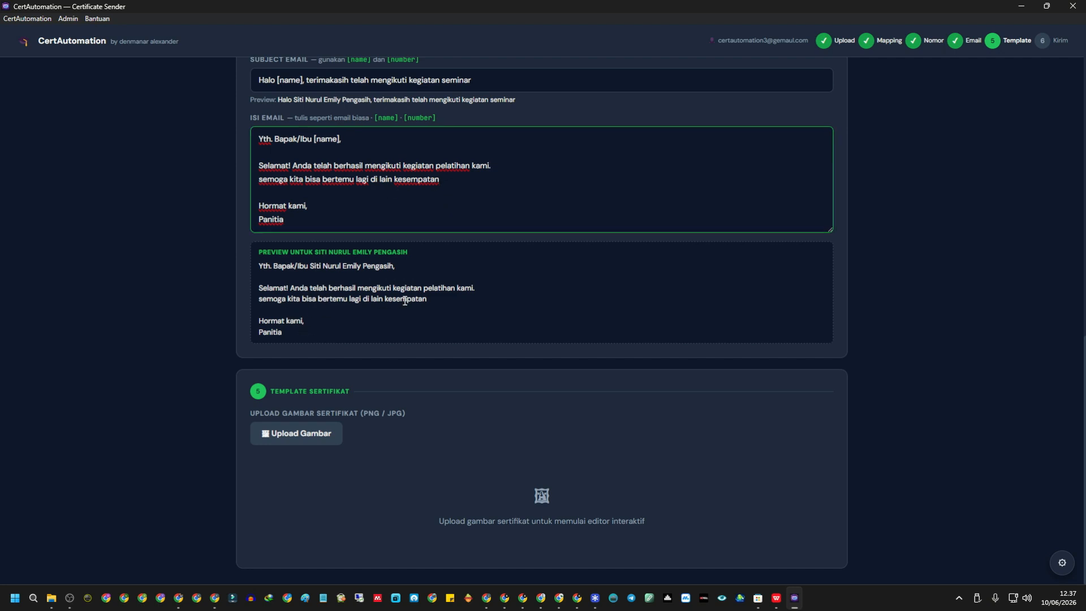
# Load 'template sertifikat.png' (2000×1414px) from Downloads as the editor's certificate background.
pyautogui.scroll(3, 373, 276)
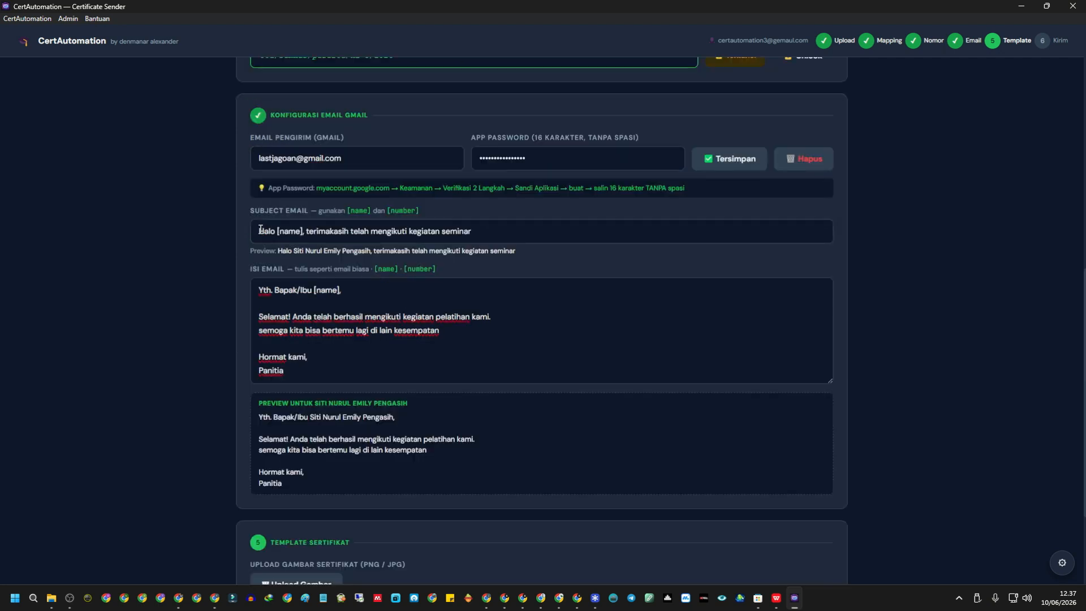
pyautogui.moveTo(258, 231); pyautogui.dragTo(515, 233)
pyautogui.scroll(-3, 577, 255)
pyautogui.click(309, 240)
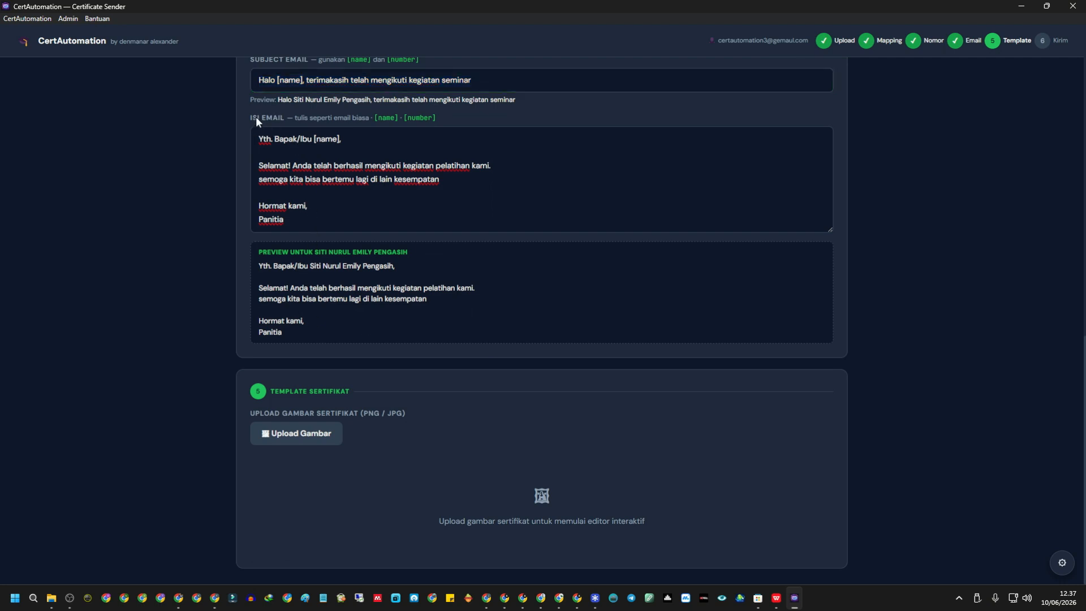
pyautogui.click(314, 432)
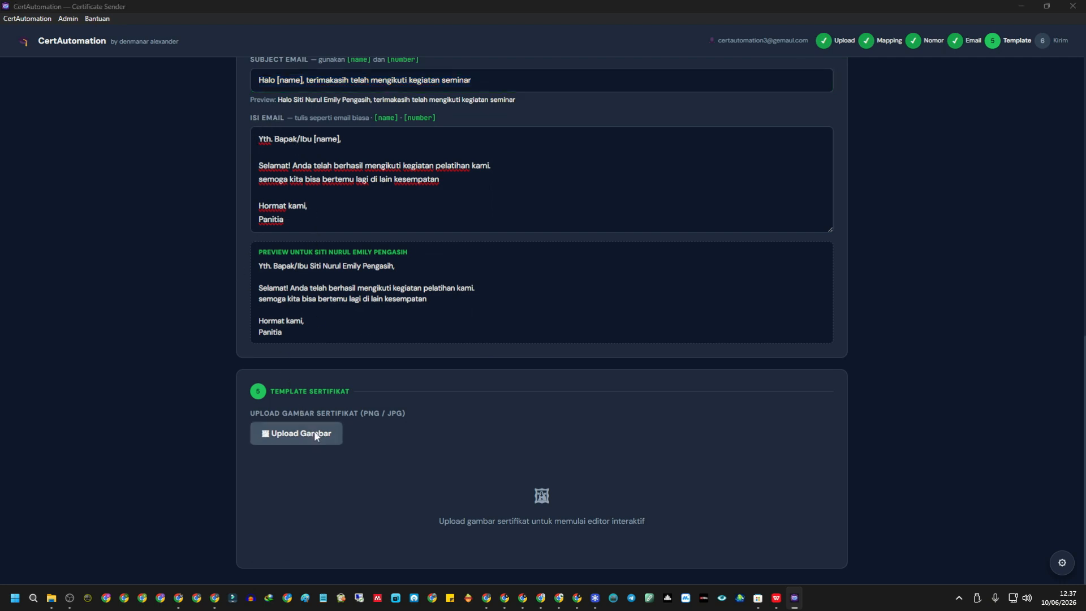
pyautogui.scroll(-5, 294, 167)
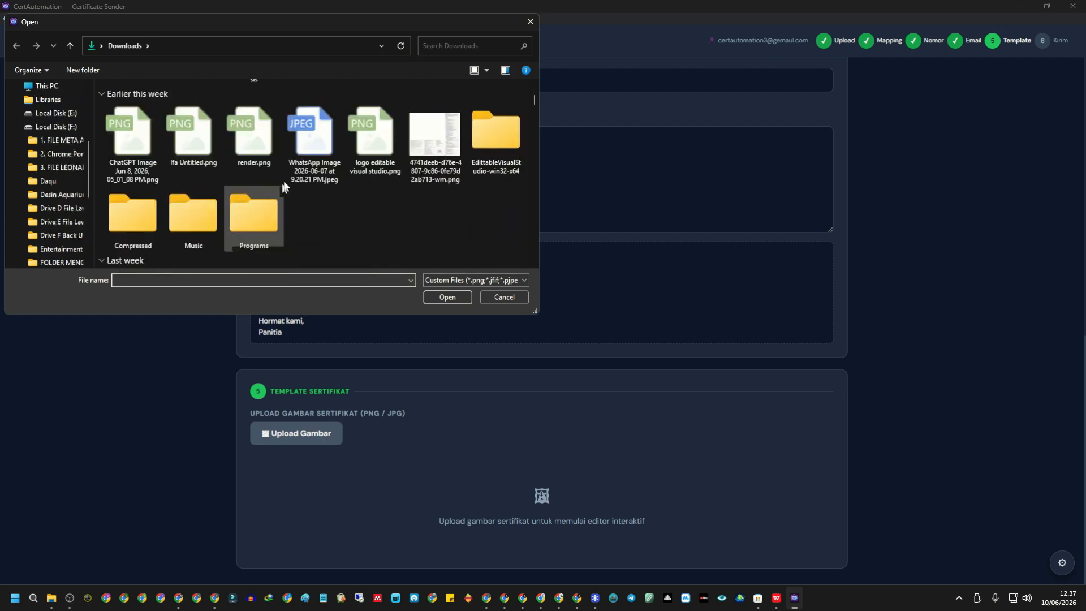
pyautogui.scroll(5, 293, 167)
pyautogui.click(443, 47)
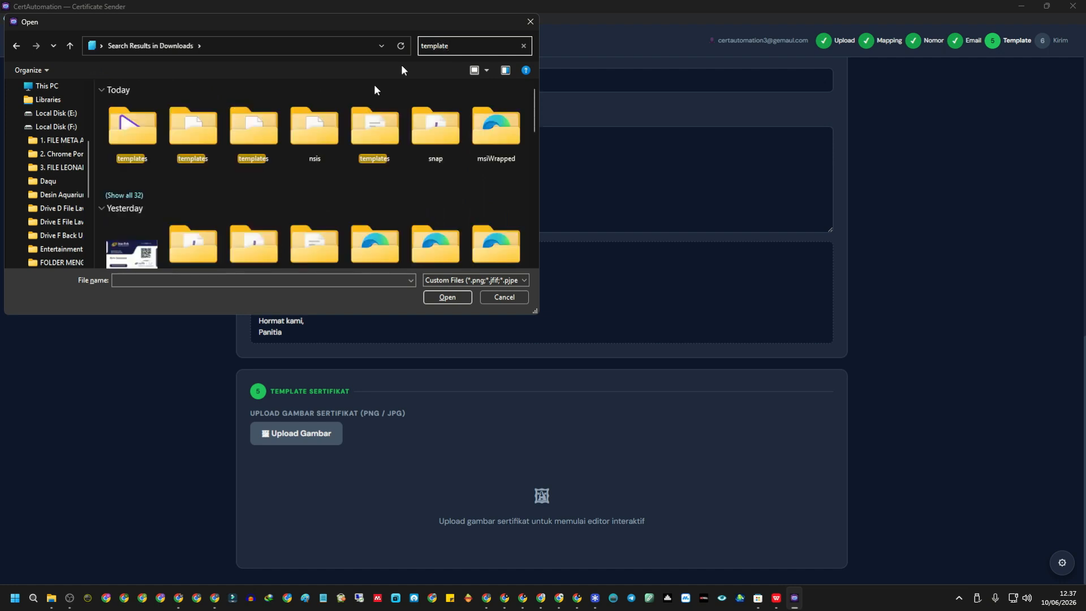
pyautogui.scroll(-5, 233, 184)
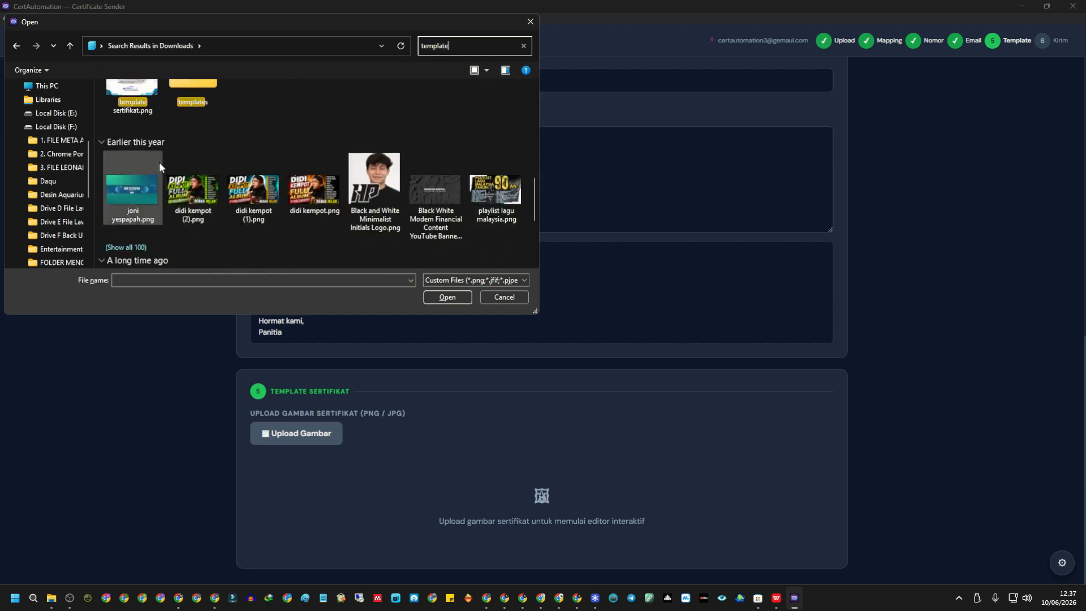
pyautogui.scroll(2, 159, 161)
pyautogui.doubleClick(133, 127)
pyautogui.scroll(-5, 448, 230)
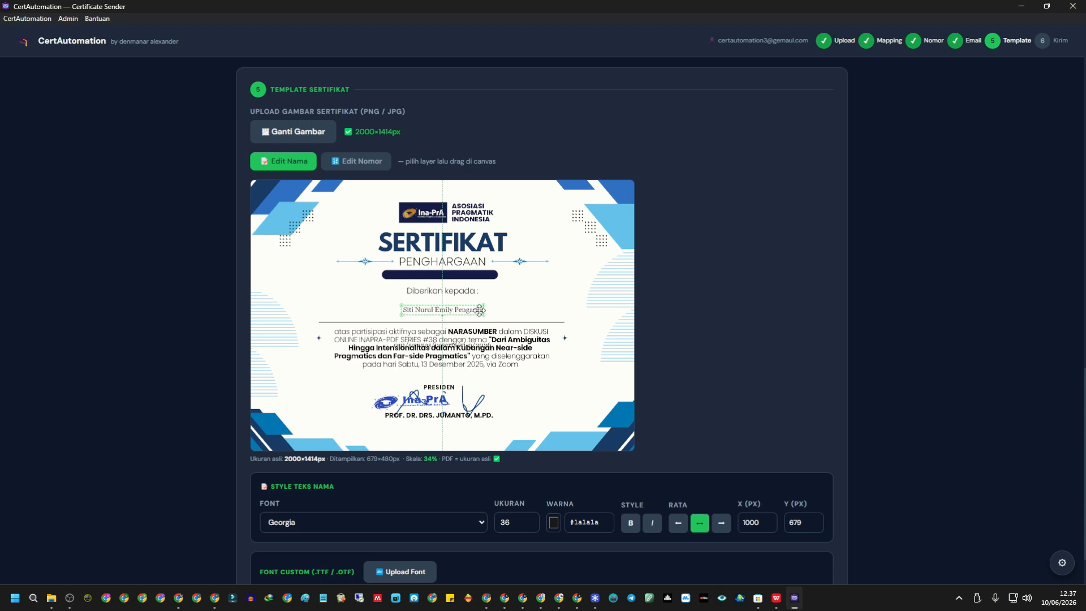
# Enlarge the name layer to size 89, then set the number to 90 and move it above the name.
pyautogui.moveTo(483, 313); pyautogui.dragTo(498, 326)
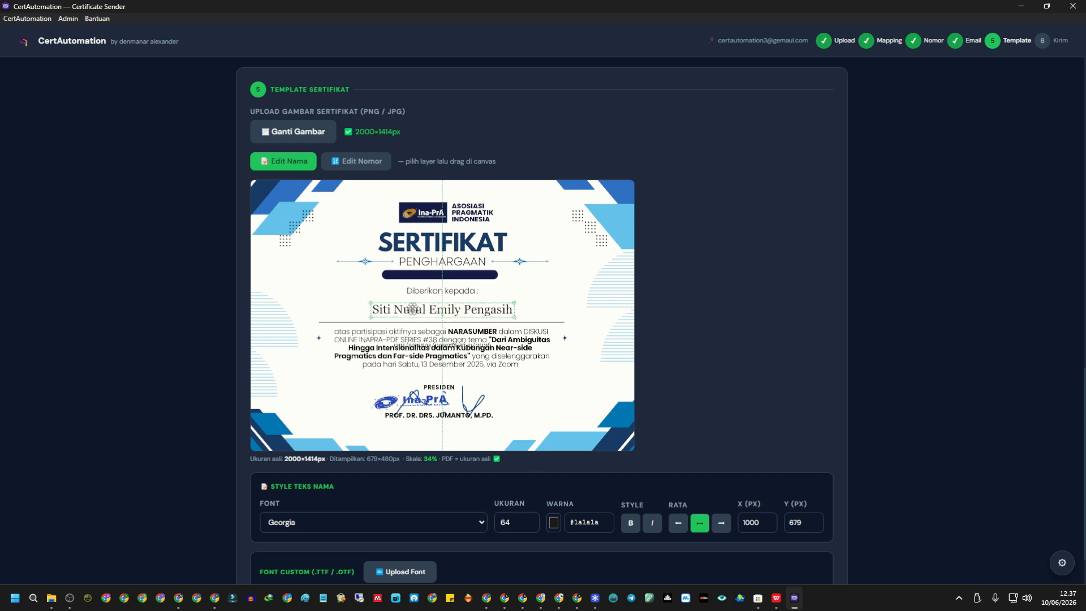
pyautogui.moveTo(372, 303); pyautogui.dragTo(343, 299)
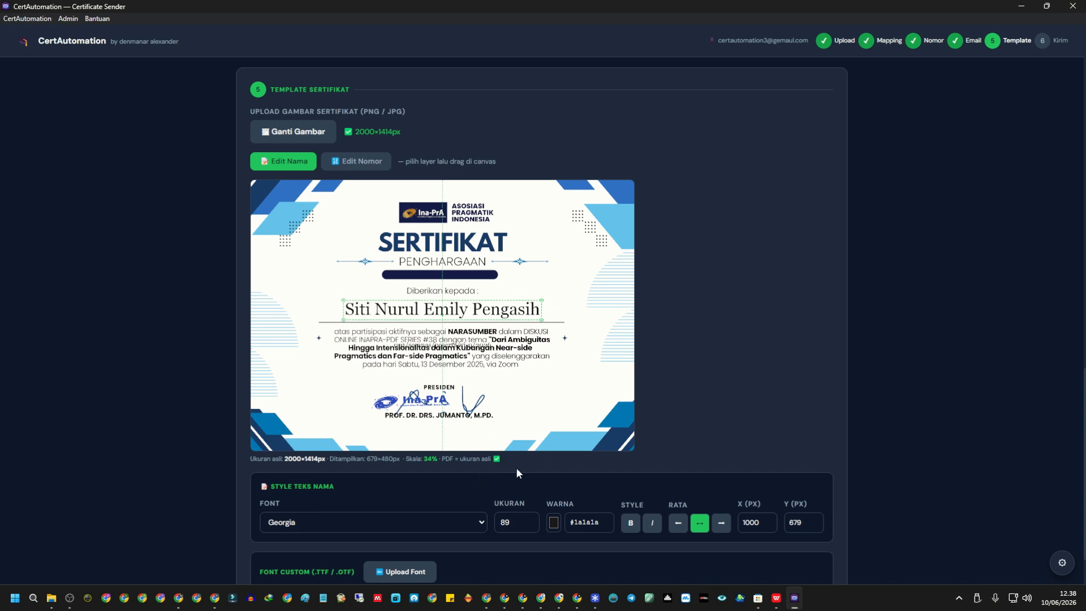
pyautogui.click(363, 164)
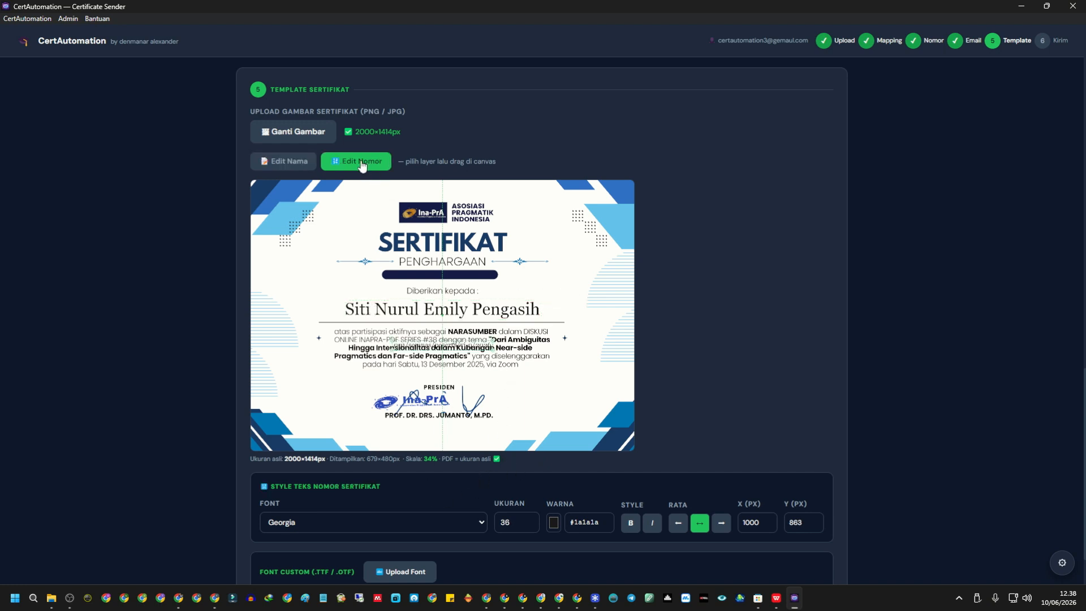
pyautogui.moveTo(513, 523); pyautogui.dragTo(491, 530)
pyautogui.write('90')
pyautogui.press('Tab')
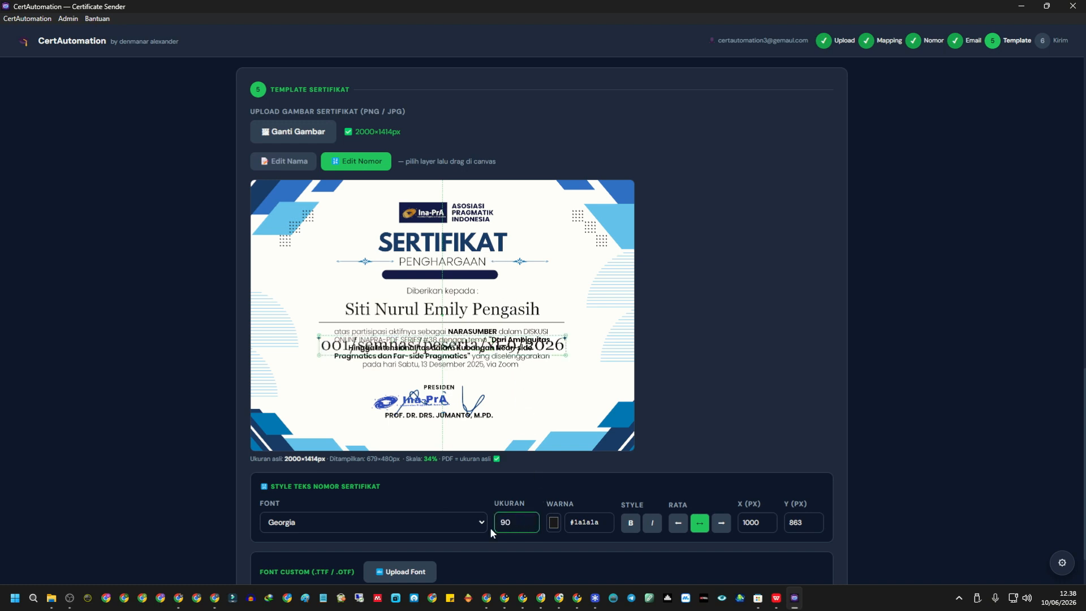
pyautogui.moveTo(533, 303); pyautogui.dragTo(479, 277)
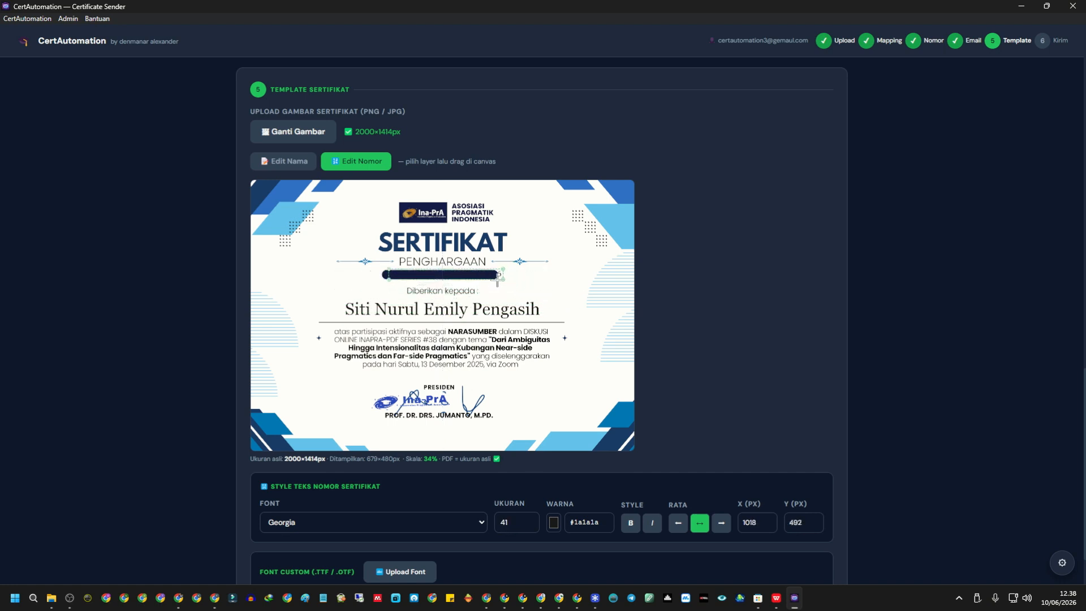
# Make the certificate number white (#ffffff) and fit it inside the dark band.
pyautogui.click(554, 522)
pyautogui.moveTo(555, 405); pyautogui.dragTo(513, 337)
pyautogui.moveTo(503, 280); pyautogui.dragTo(502, 280)
pyautogui.moveTo(419, 270); pyautogui.dragTo(413, 271)
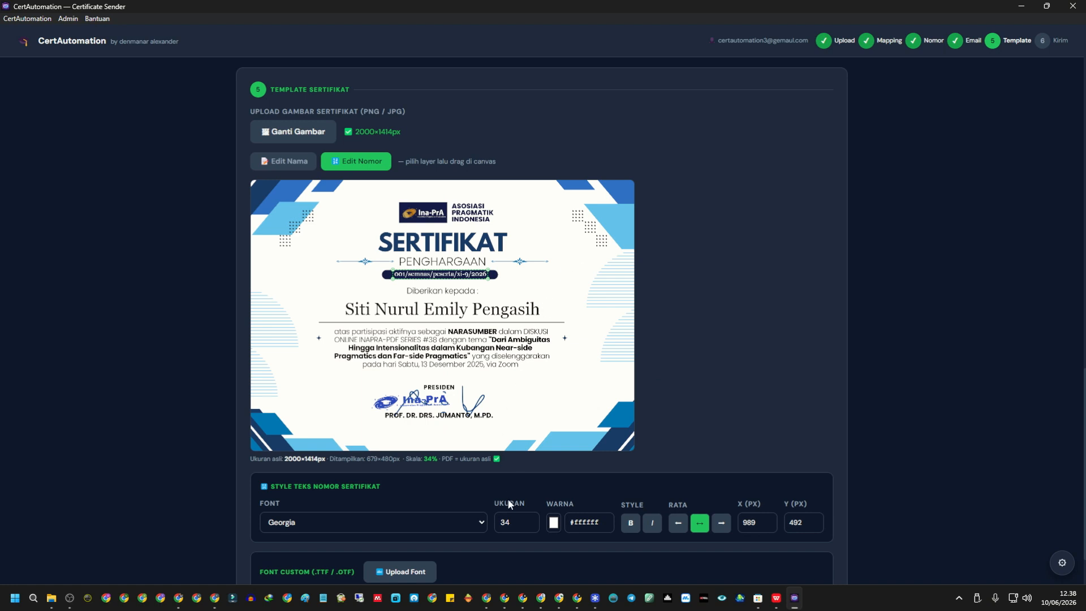
# Try Playfair Display, EB Garamond and Cinzel for the number, settling on Open Sans.
pyautogui.click(418, 522)
pyautogui.click(351, 363)
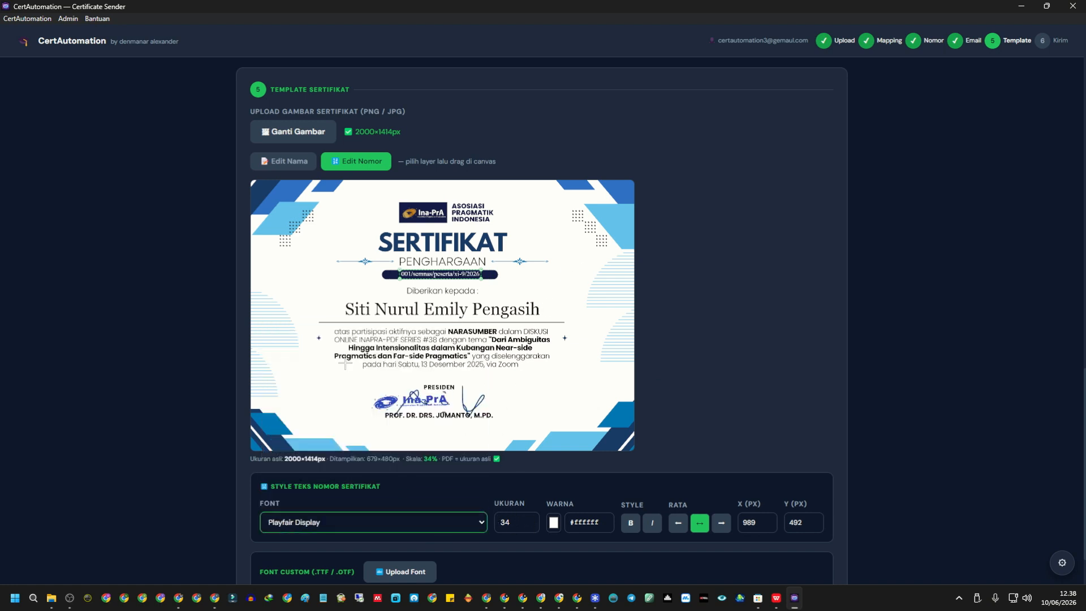
pyautogui.click(395, 517)
pyautogui.click(340, 404)
pyautogui.click(369, 519)
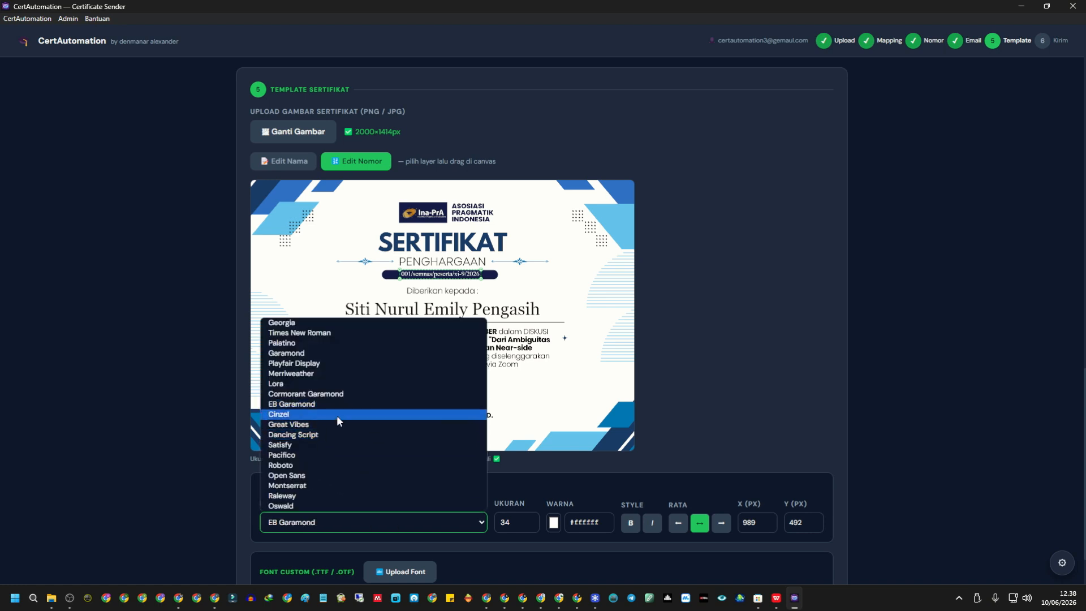
pyautogui.click(337, 414)
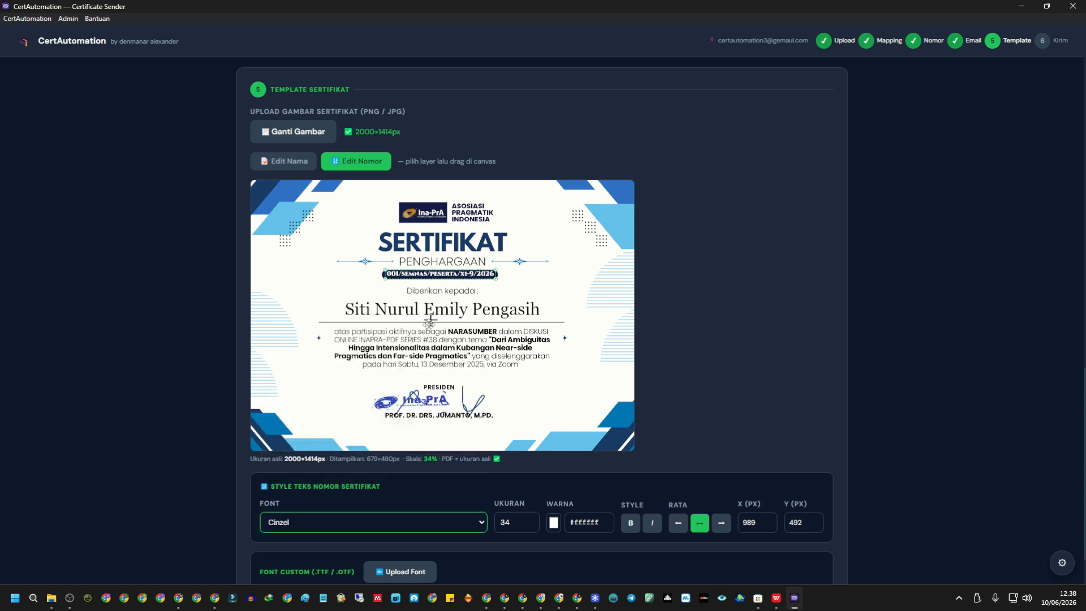
pyautogui.click(378, 519)
pyautogui.click(358, 476)
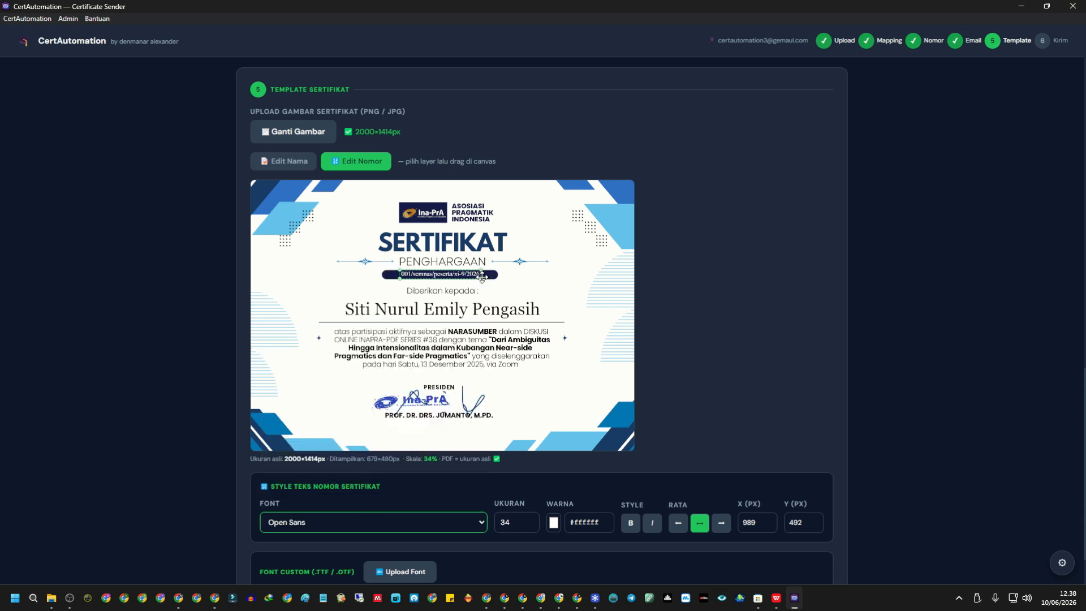
pyautogui.scroll(5, 480, 277)
pyautogui.scroll(-5, 480, 278)
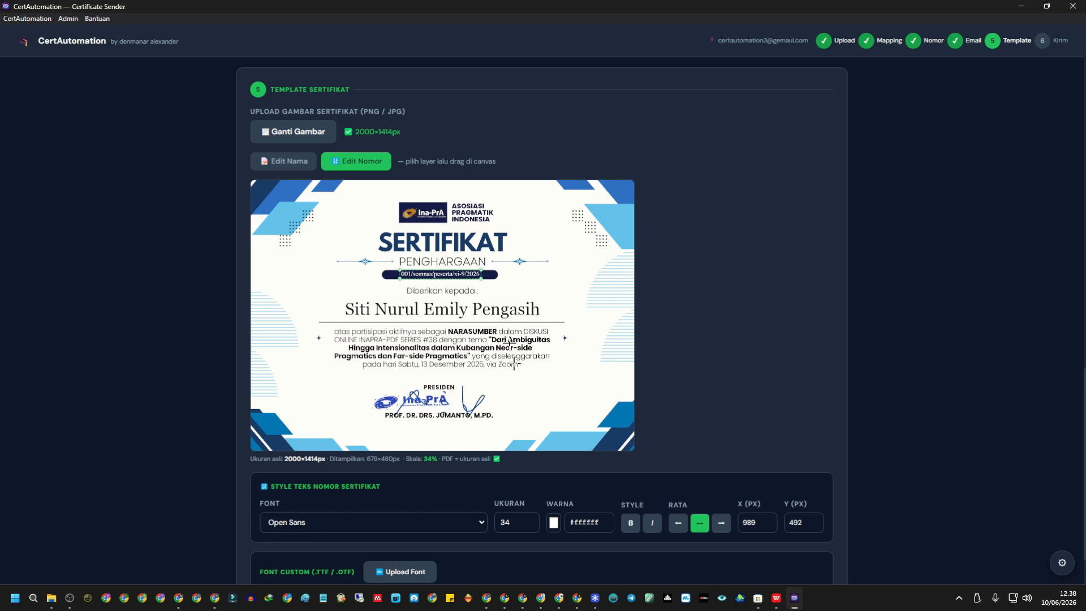
# Raise the number's font size to 37 and nudge it to X 986, Y 495.
pyautogui.click(512, 521)
pyautogui.click(529, 518)
pyautogui.click(529, 518)
pyautogui.click(528, 519)
pyautogui.moveTo(464, 280); pyautogui.dragTo(465, 275)
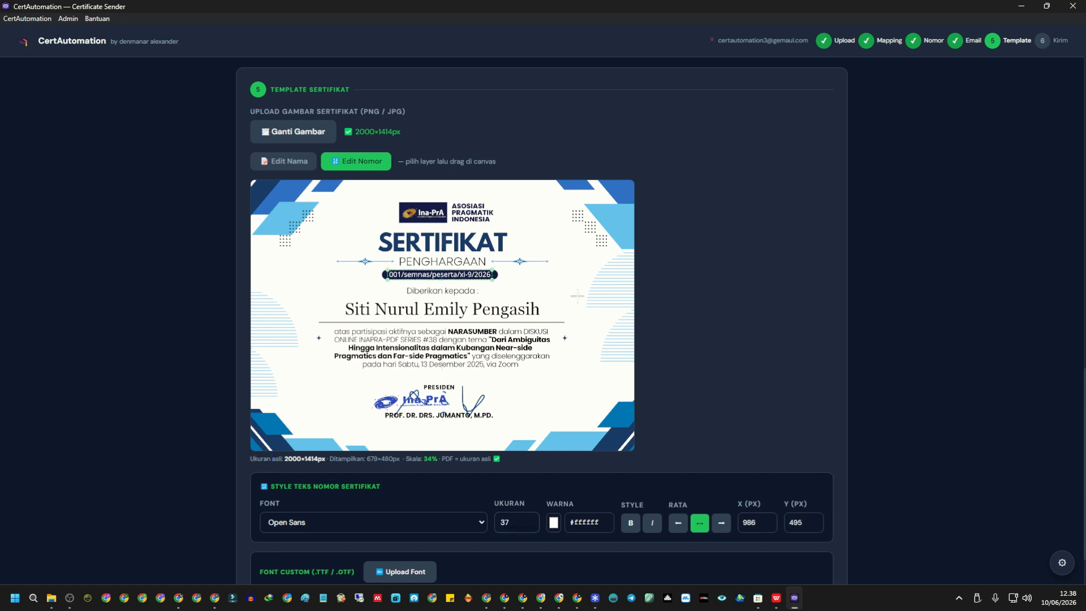
# Try right and left alignment on the certificate number, leaving it centred.
pyautogui.scroll(-2, 704, 307)
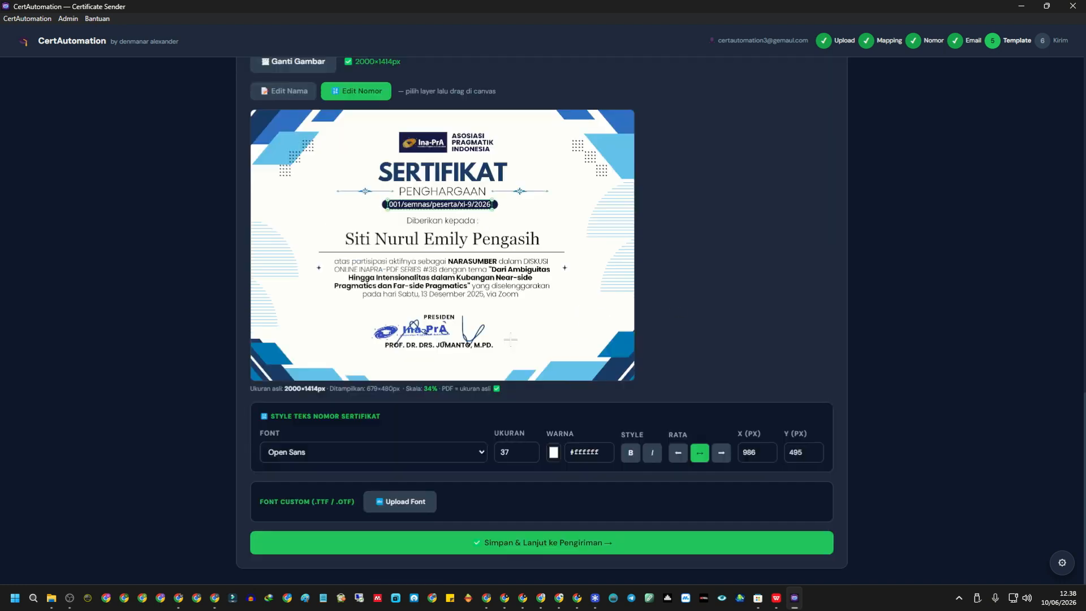
pyautogui.click(719, 455)
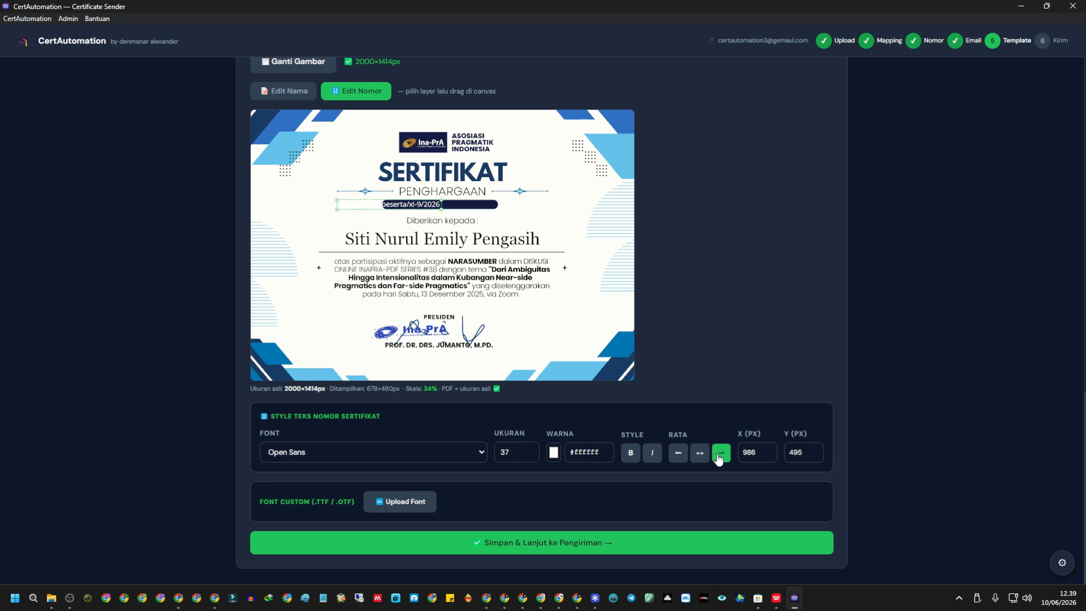
pyautogui.click(681, 456)
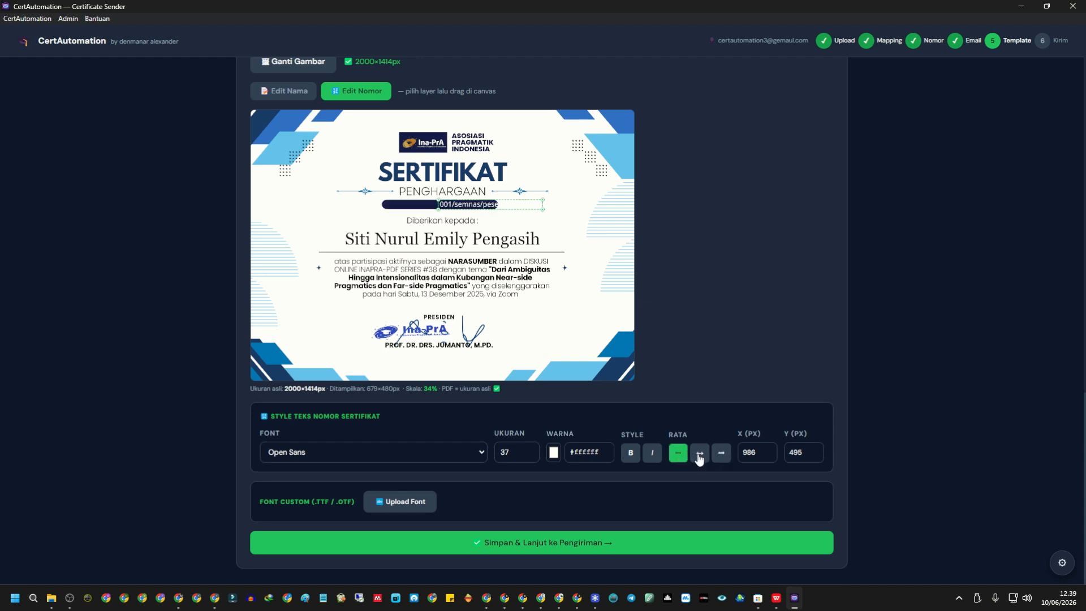
pyautogui.click(700, 454)
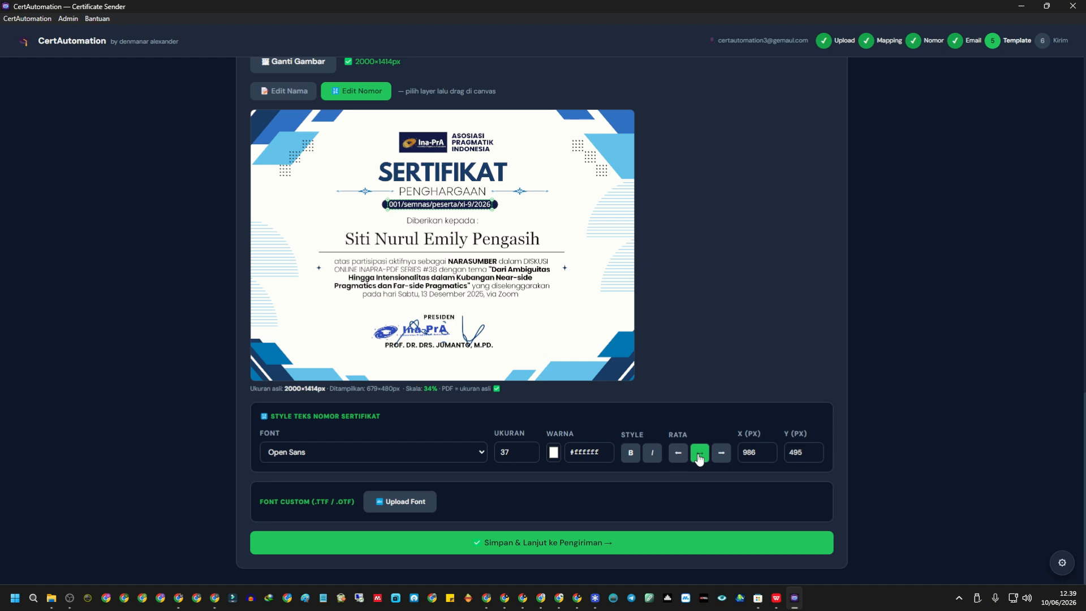
# Keep the recipient's name centred and make it bold in Georgia size 89.
pyautogui.click(520, 240)
pyautogui.click(678, 453)
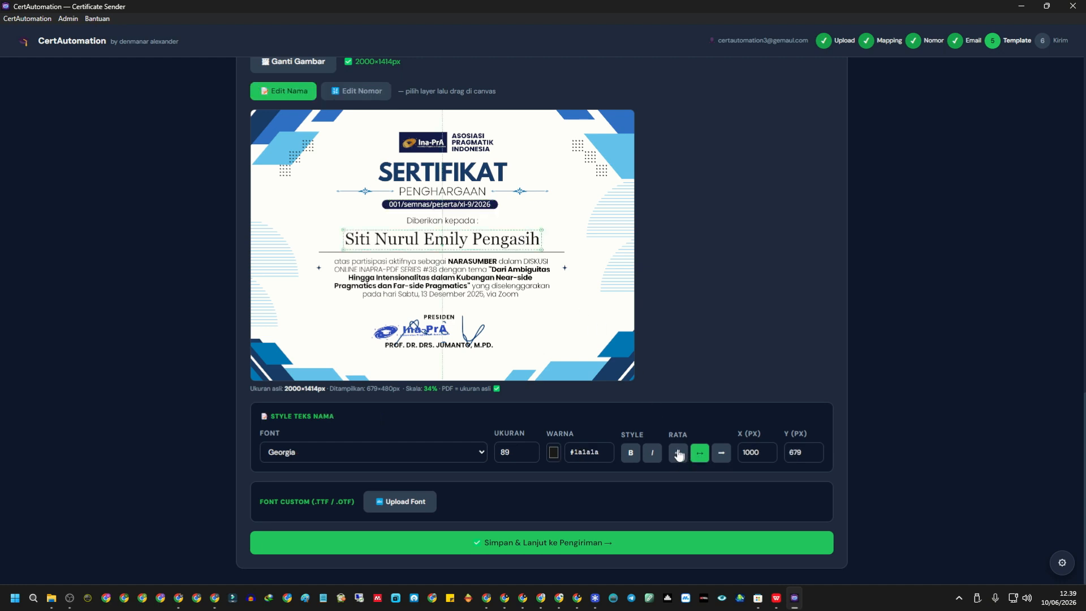
pyautogui.click(720, 456)
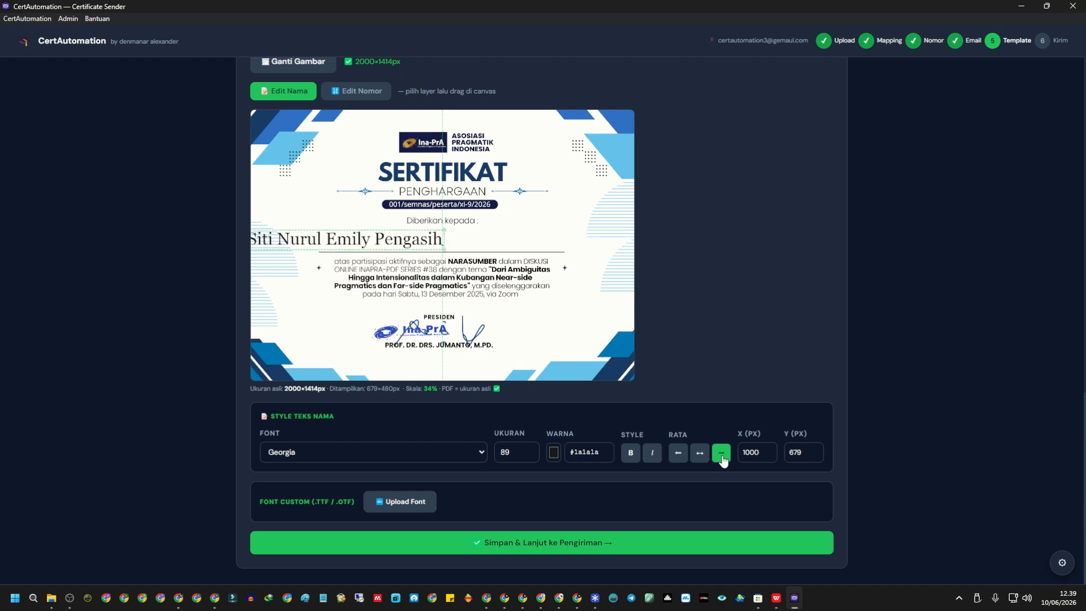
pyautogui.click(702, 456)
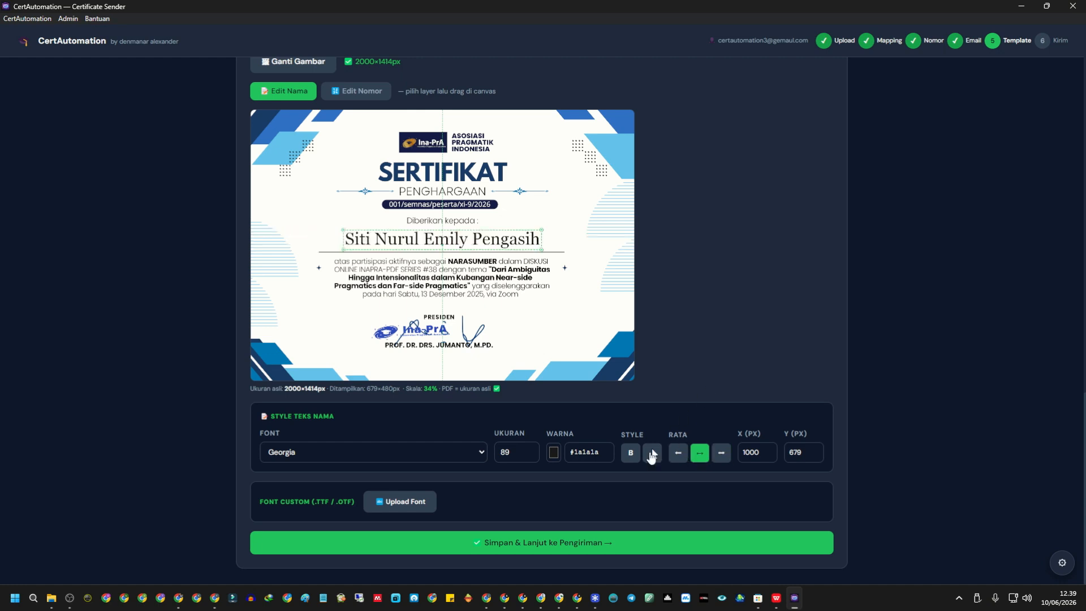
pyautogui.click(631, 455)
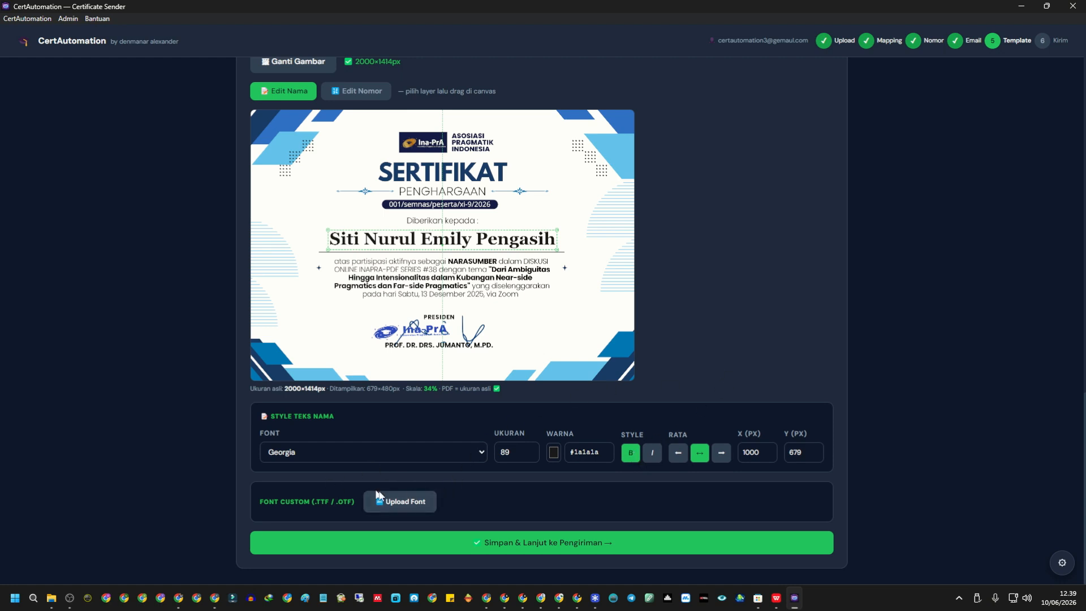
pyautogui.click(356, 453)
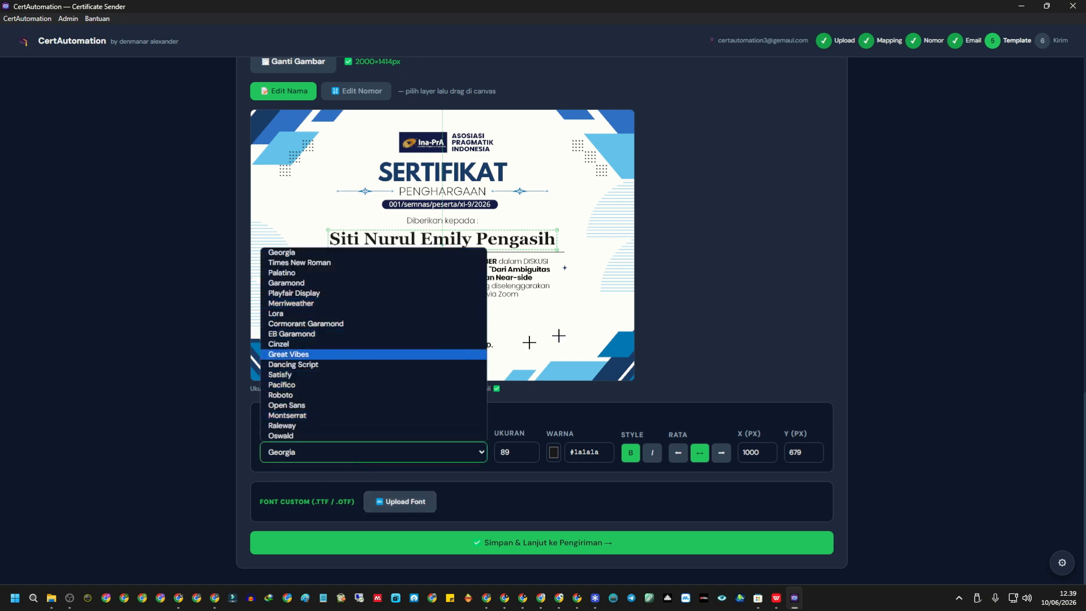
pyautogui.click(722, 311)
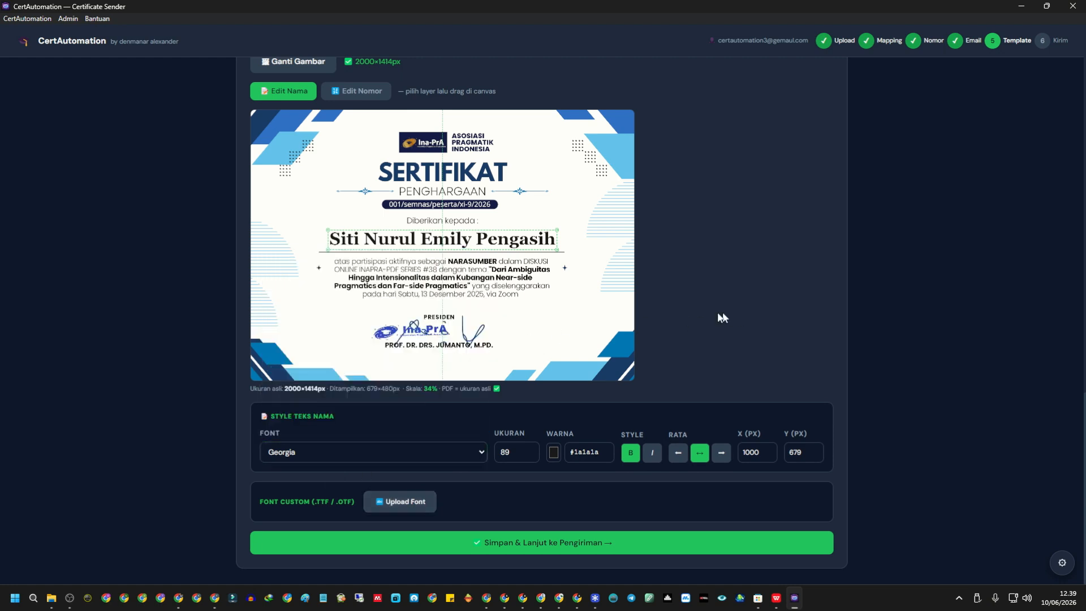
# Save the template and start sending, delivering all 7 certificates with 0 failed.
pyautogui.click(576, 543)
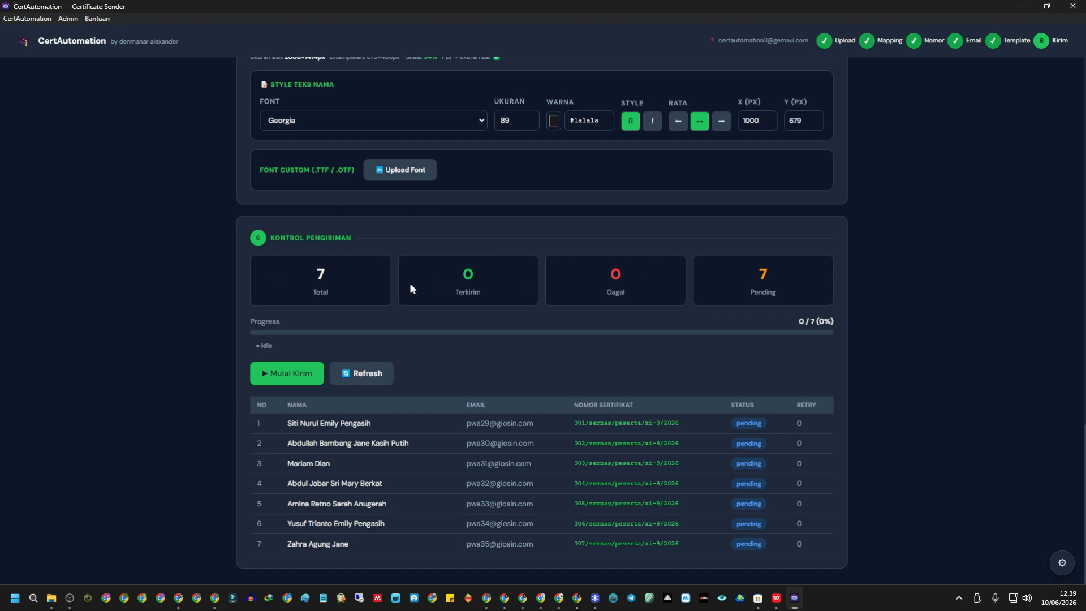
pyautogui.click(296, 383)
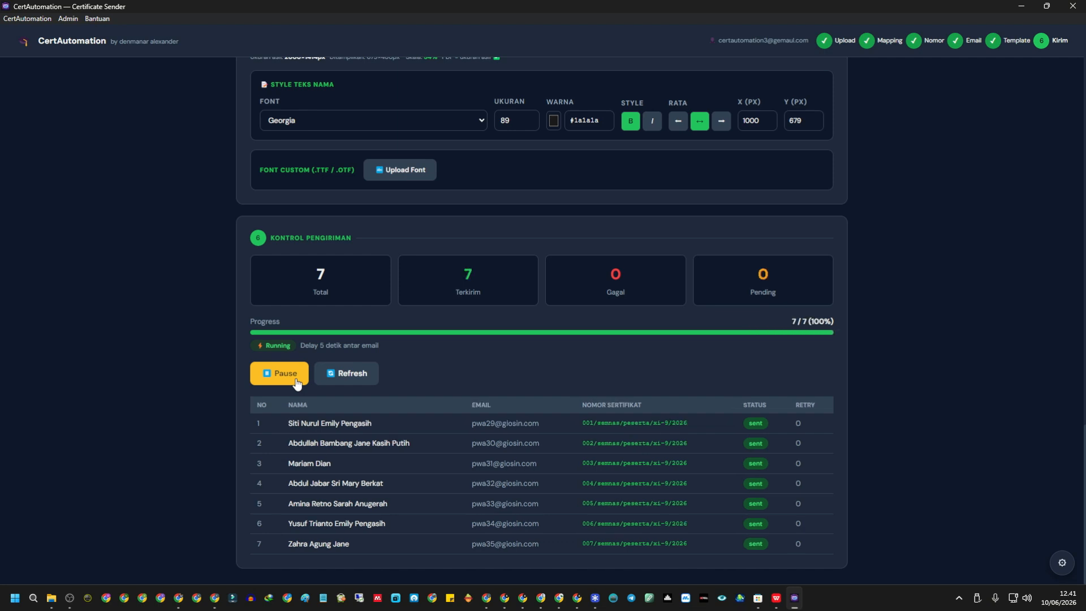
pyautogui.moveTo(304, 277); pyautogui.dragTo(850, 270)
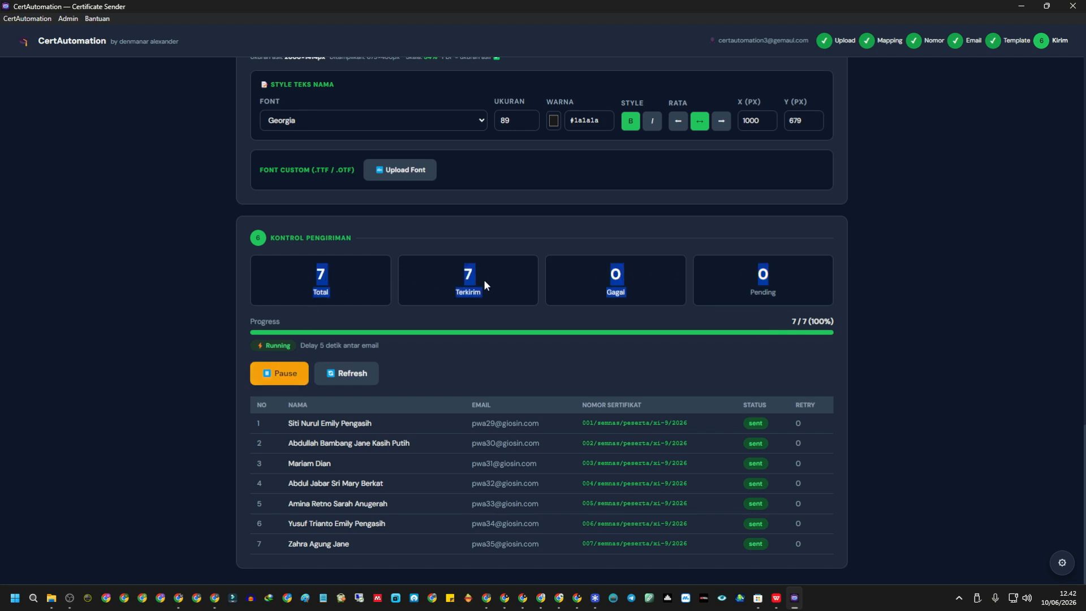
pyautogui.click(514, 328)
pyautogui.moveTo(288, 423); pyautogui.dragTo(387, 428)
pyautogui.moveTo(471, 423); pyautogui.dragTo(593, 425)
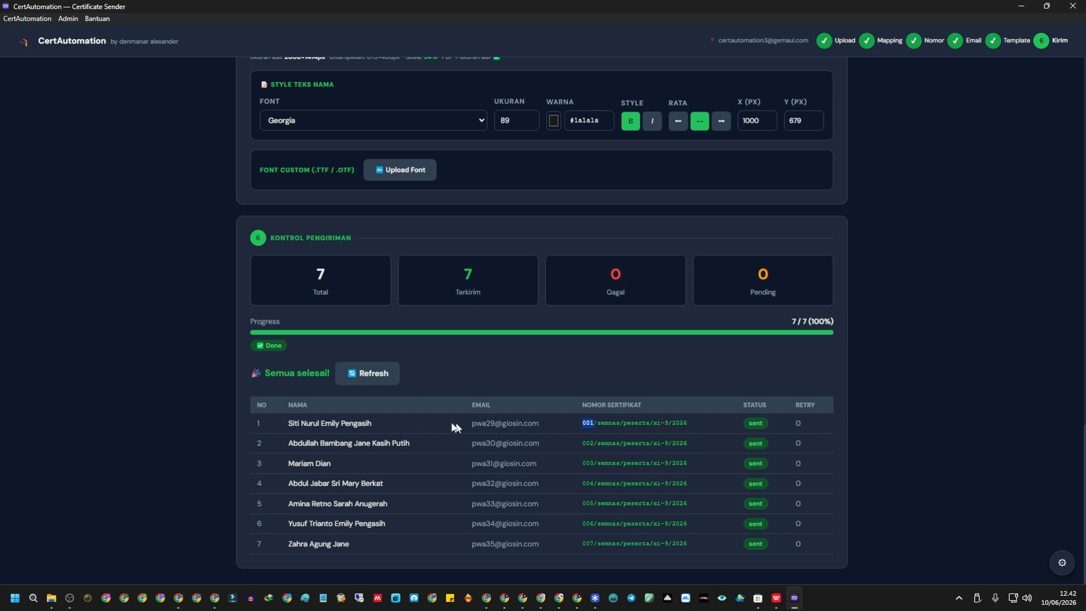
pyautogui.moveTo(288, 423); pyautogui.dragTo(326, 423)
pyautogui.moveTo(481, 423); pyautogui.dragTo(495, 424)
# Open the CertAutomation email in the first recipient's Gmail and check the account and greeting name.
pyautogui.click(493, 600)
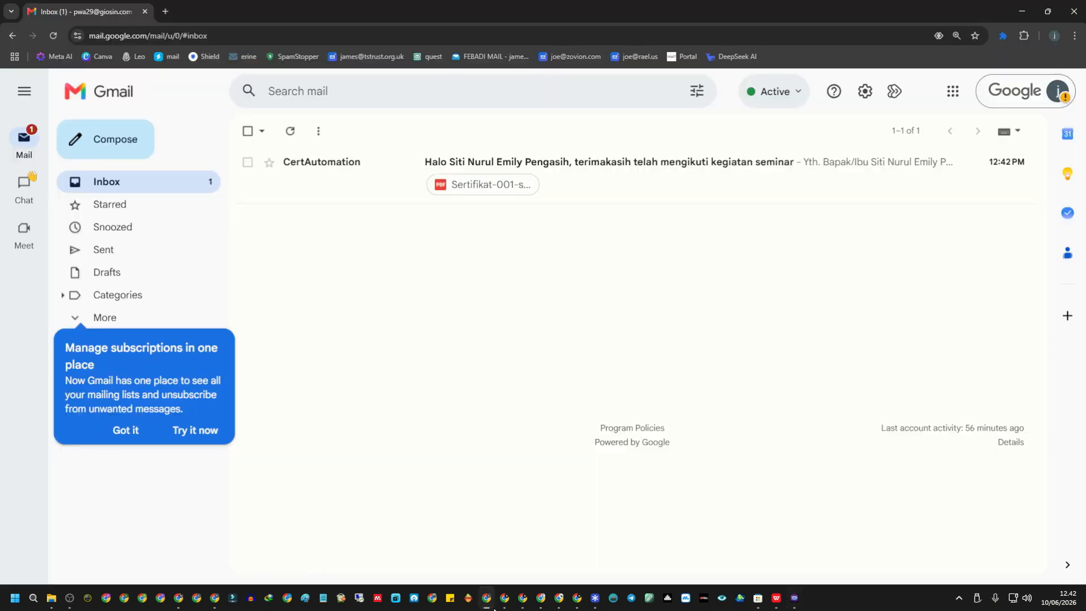
pyautogui.click(591, 182)
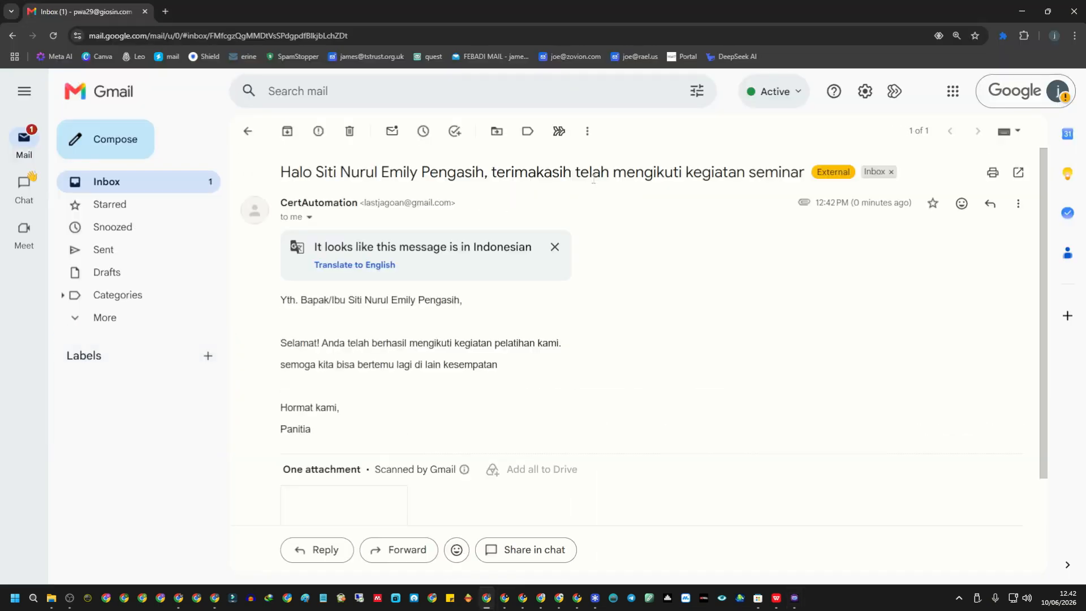
pyautogui.click(1058, 94)
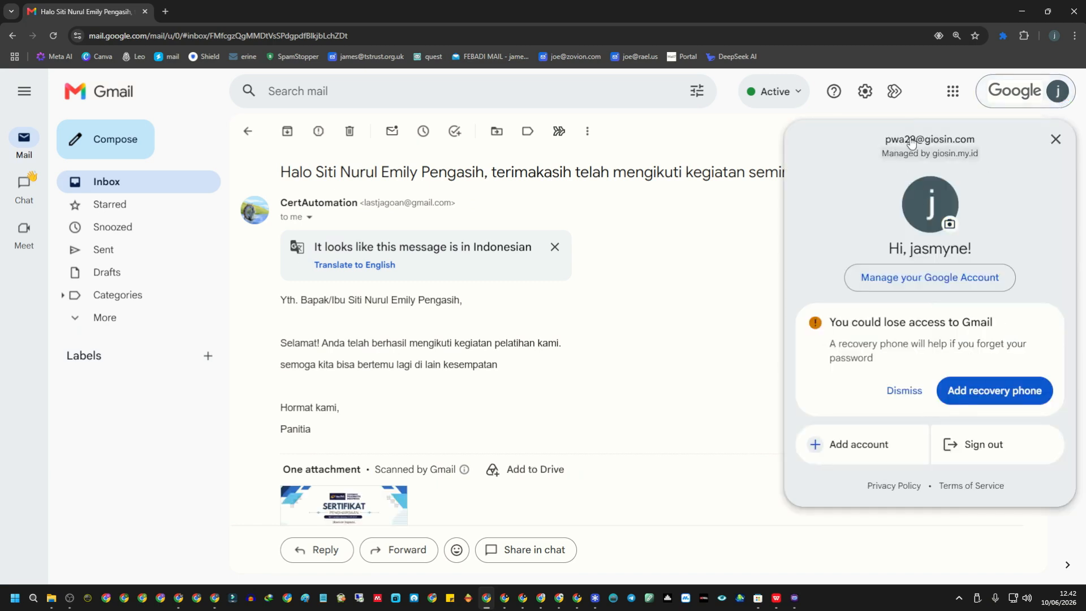
pyautogui.click(592, 298)
pyautogui.moveTo(271, 303); pyautogui.dragTo(517, 427)
pyautogui.click(341, 309)
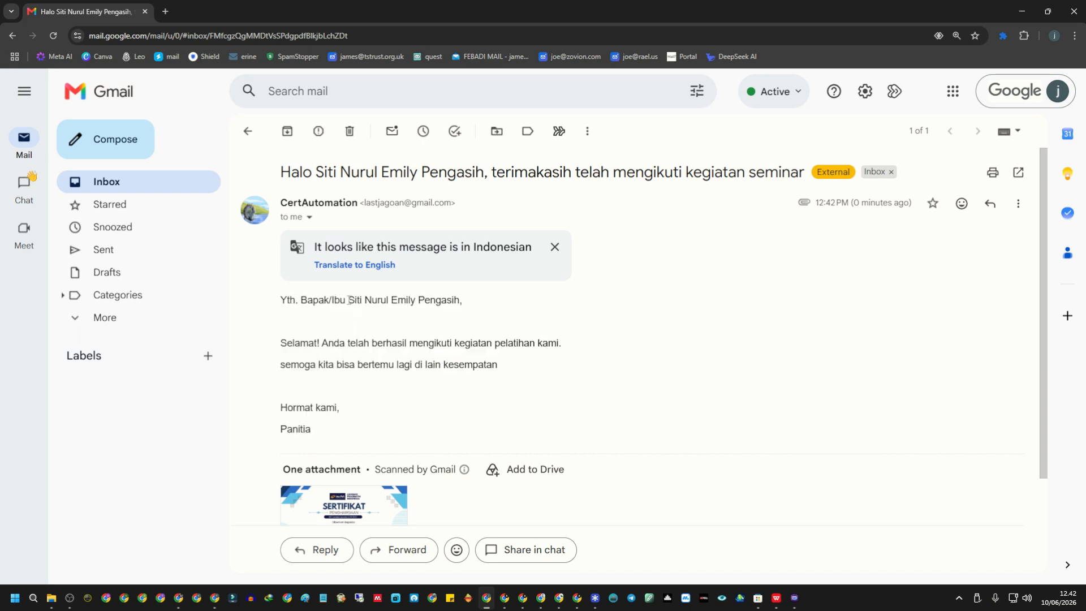
pyautogui.moveTo(348, 301); pyautogui.dragTo(467, 308)
pyautogui.click(544, 342)
# Preview the Sertifikat-001 PDF numbered 001/semnas/peserta/xi-9/2026, then return to CertAutomation.
pyautogui.scroll(-2, 548, 346)
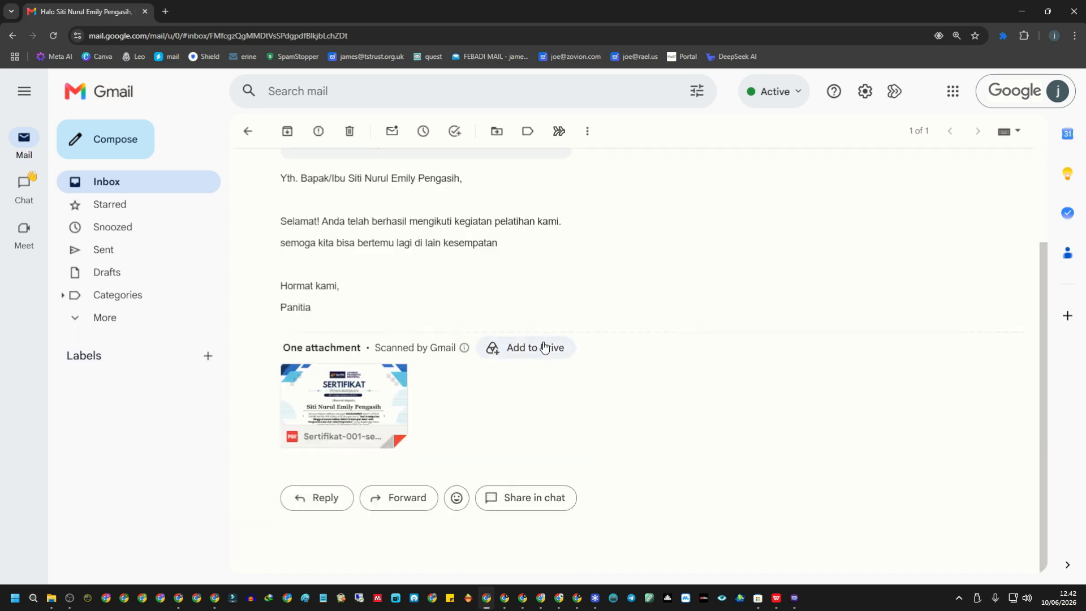
pyautogui.click(390, 423)
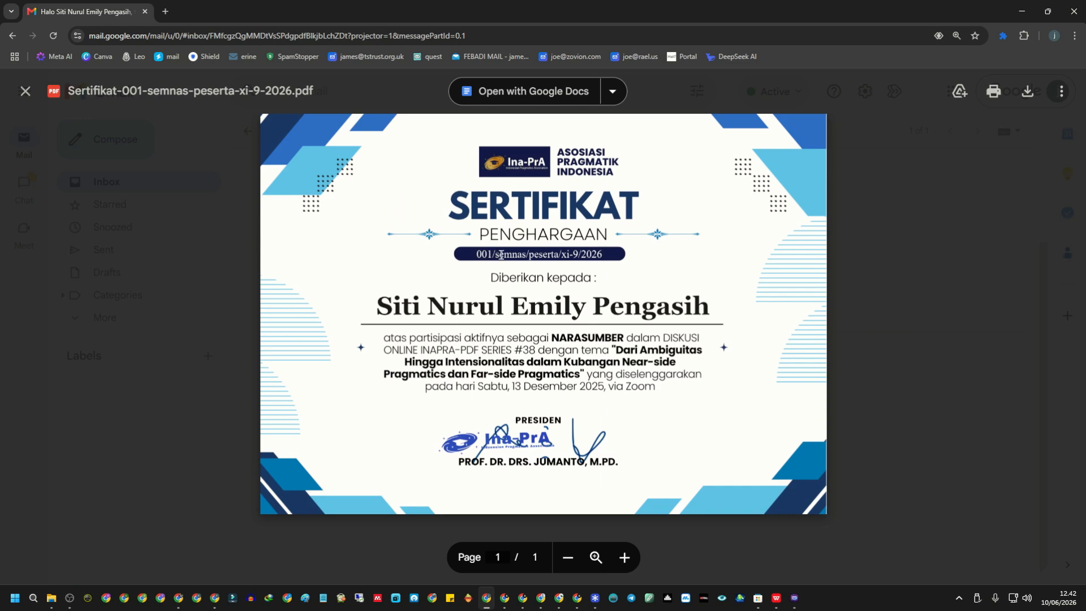
pyautogui.click(882, 251)
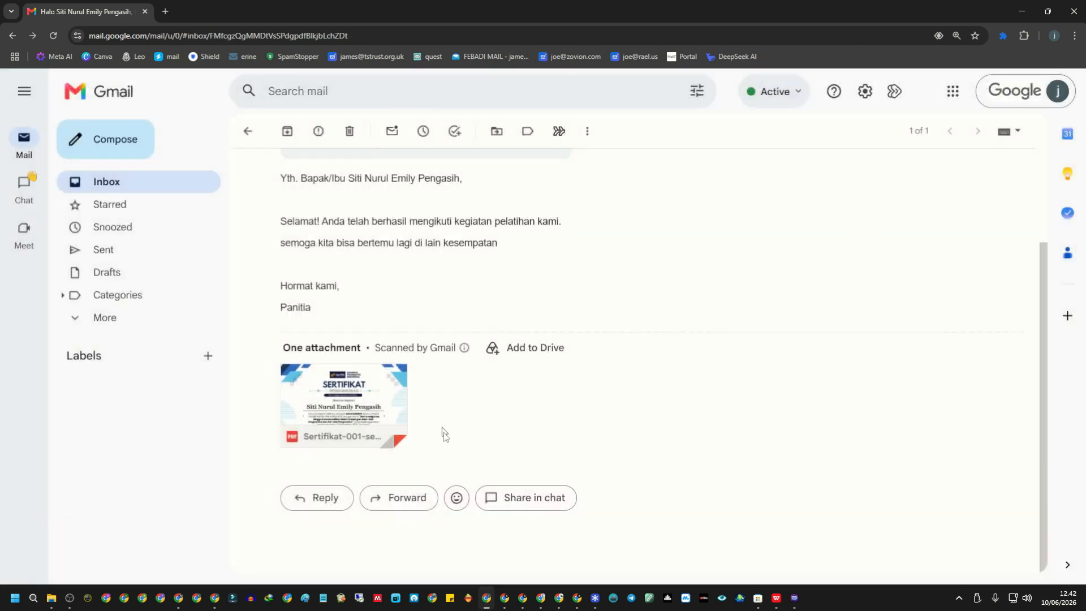
pyautogui.click(794, 597)
# Check the second recipient's Gmail email greeting and Sertifikat-002 attachment, then return to CertAutomation.
pyautogui.moveTo(285, 447); pyautogui.dragTo(415, 450)
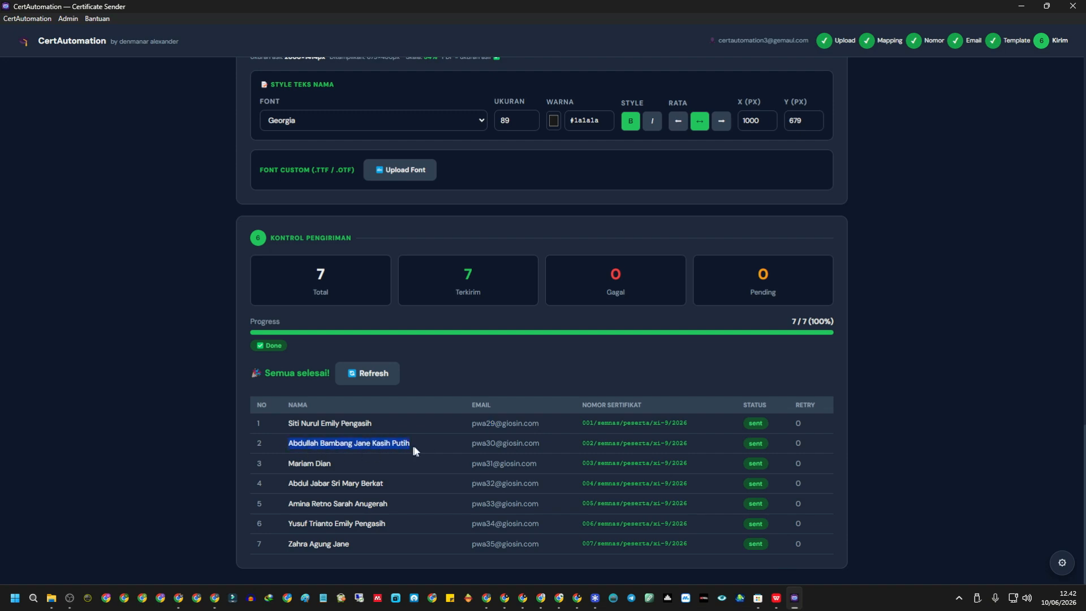
pyautogui.moveTo(490, 442); pyautogui.dragTo(485, 443)
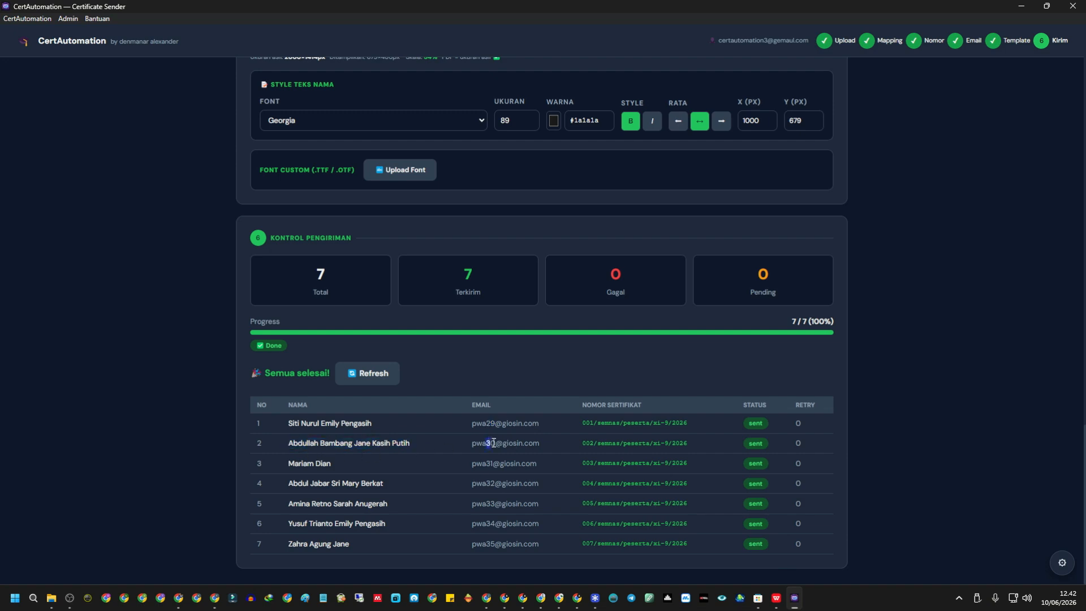
pyautogui.click(504, 598)
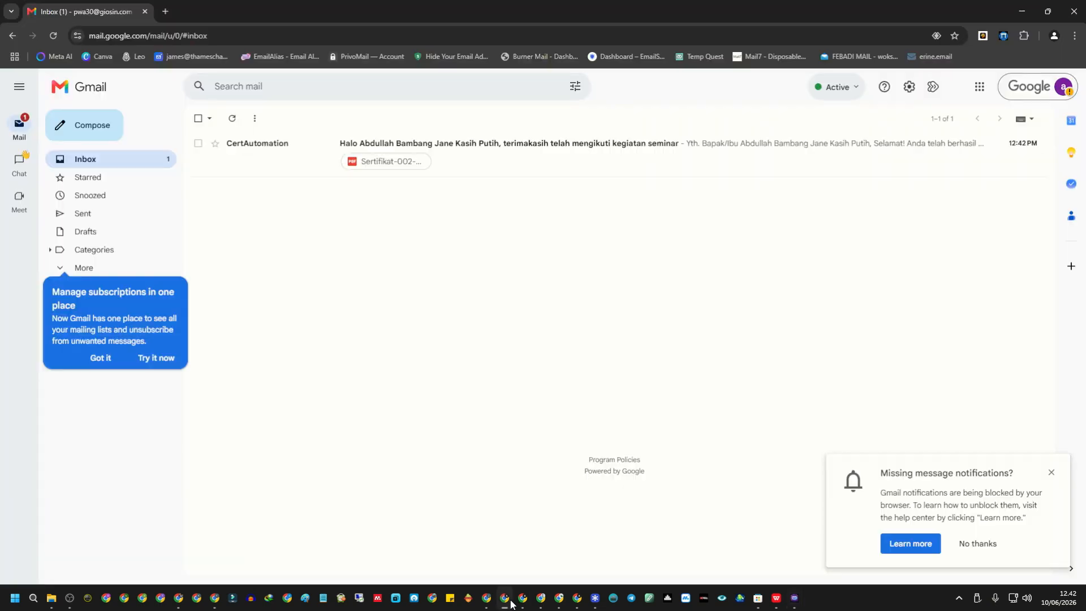
pyautogui.click(505, 163)
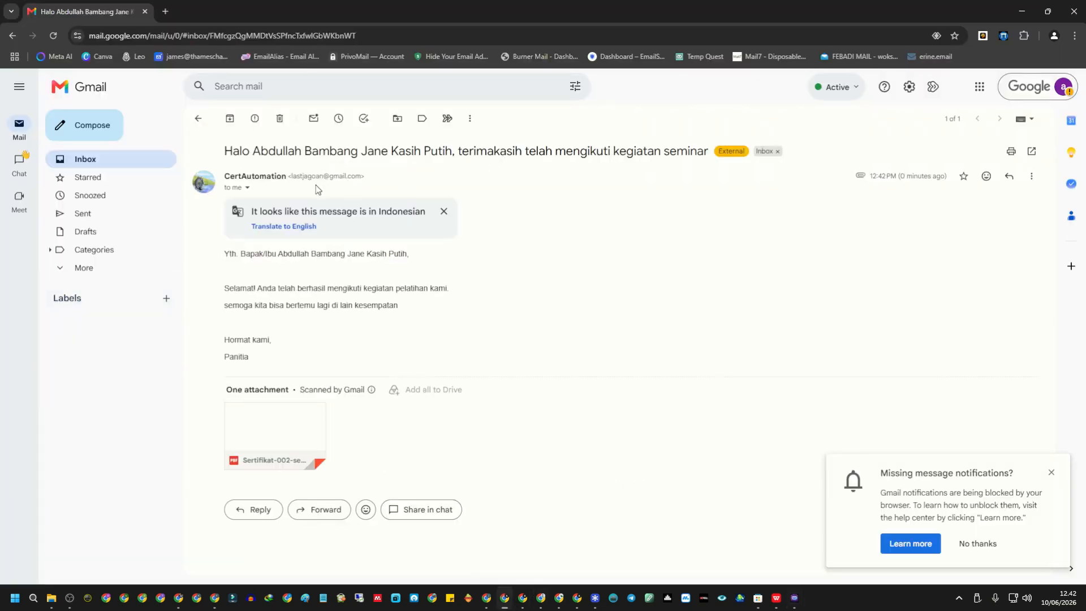
pyautogui.tripleClick(219, 254)
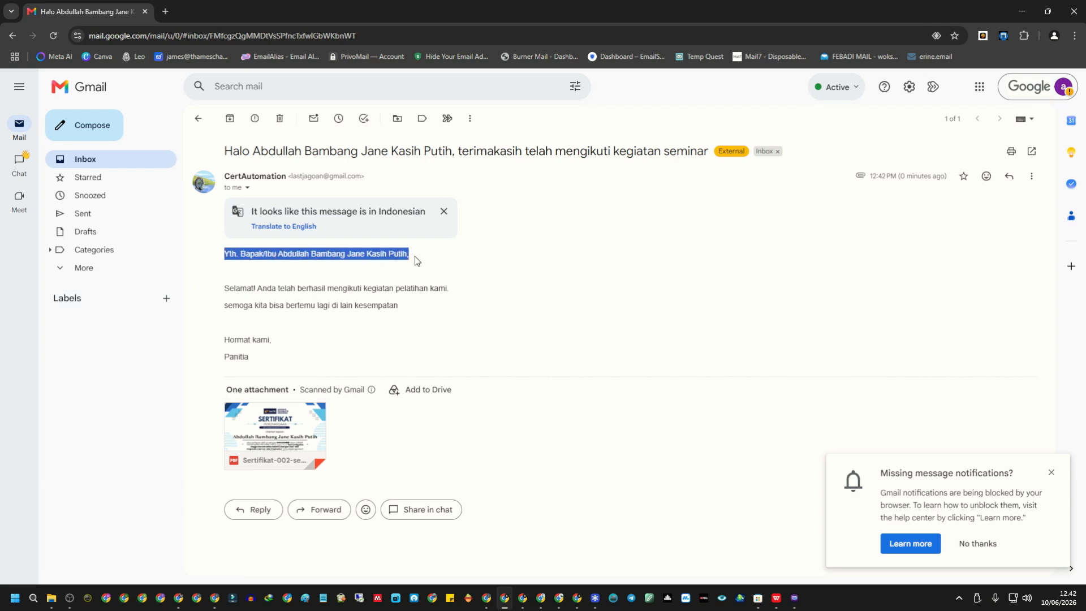
pyautogui.click(286, 257)
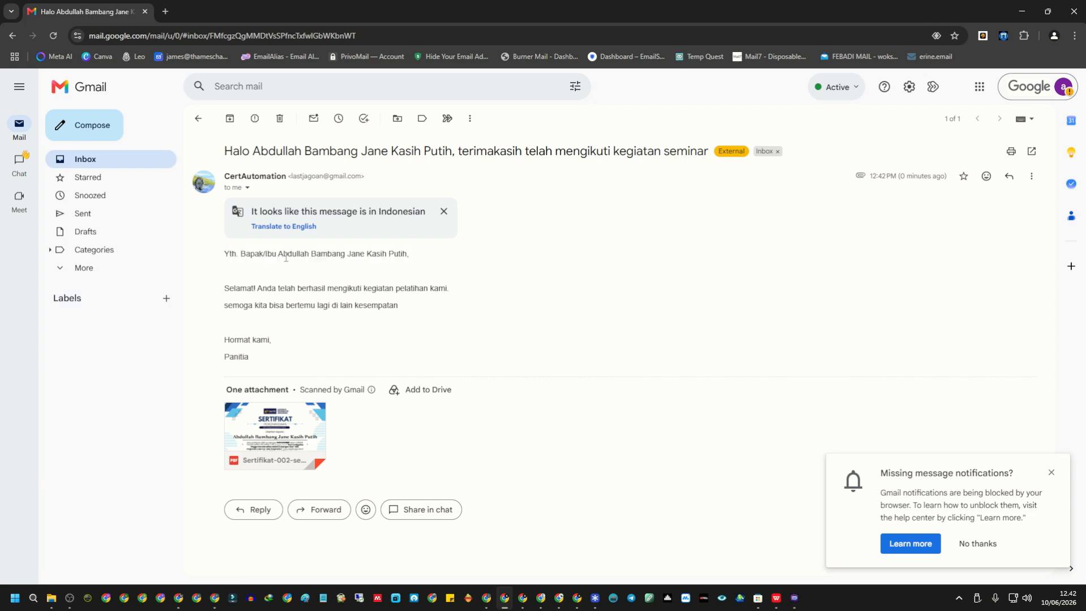
pyautogui.click(794, 598)
pyautogui.scroll(3, 368, 355)
pyautogui.scroll(-5, 368, 355)
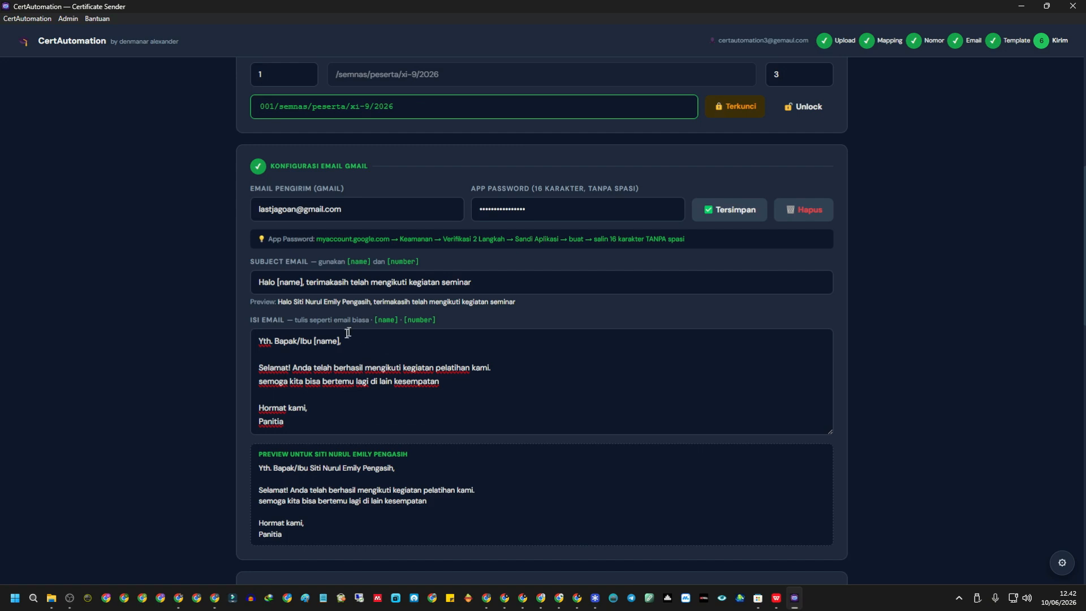
pyautogui.moveTo(313, 340); pyautogui.dragTo(342, 341)
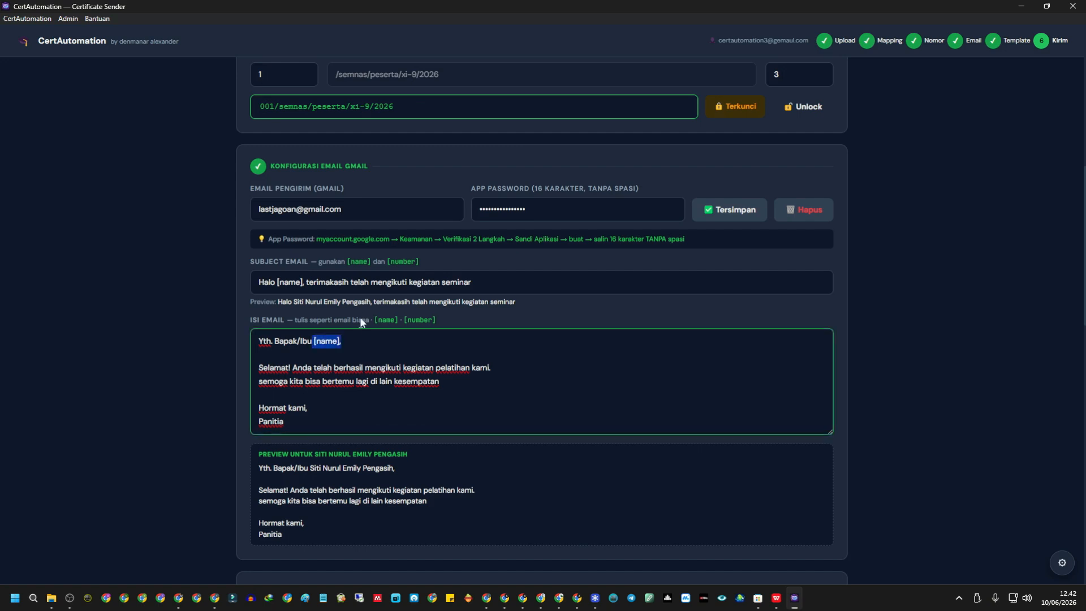
pyautogui.scroll(8, 365, 339)
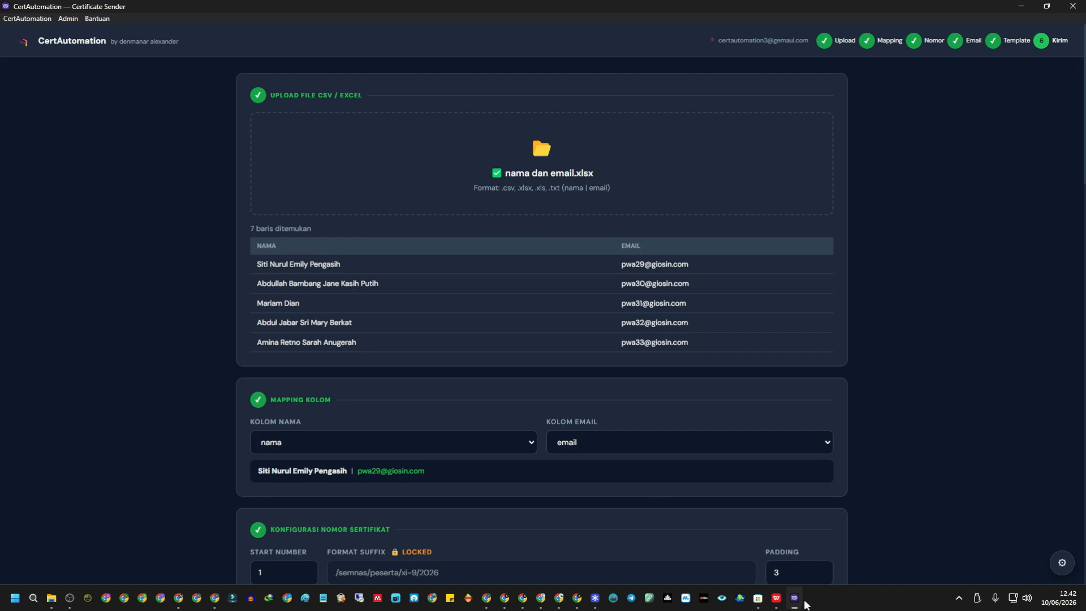
pyautogui.scroll(-20, 482, 435)
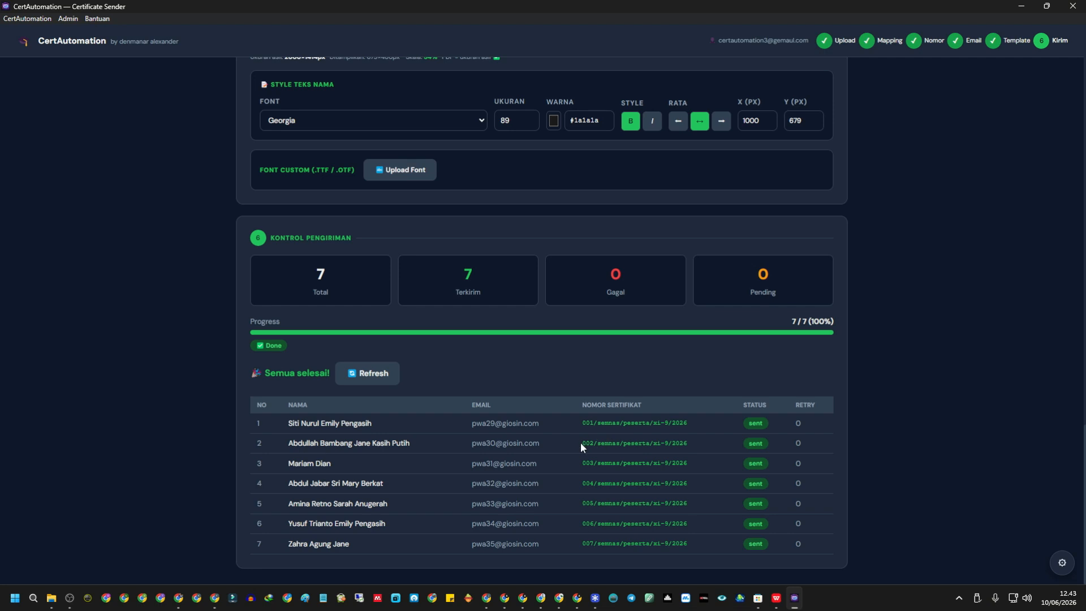
# Preview Sertifikat-002, confirming the name and number 002/semnas/peserta/xi-9/2026, and dismiss the notification card.
pyautogui.click(504, 598)
pyautogui.click(1063, 87)
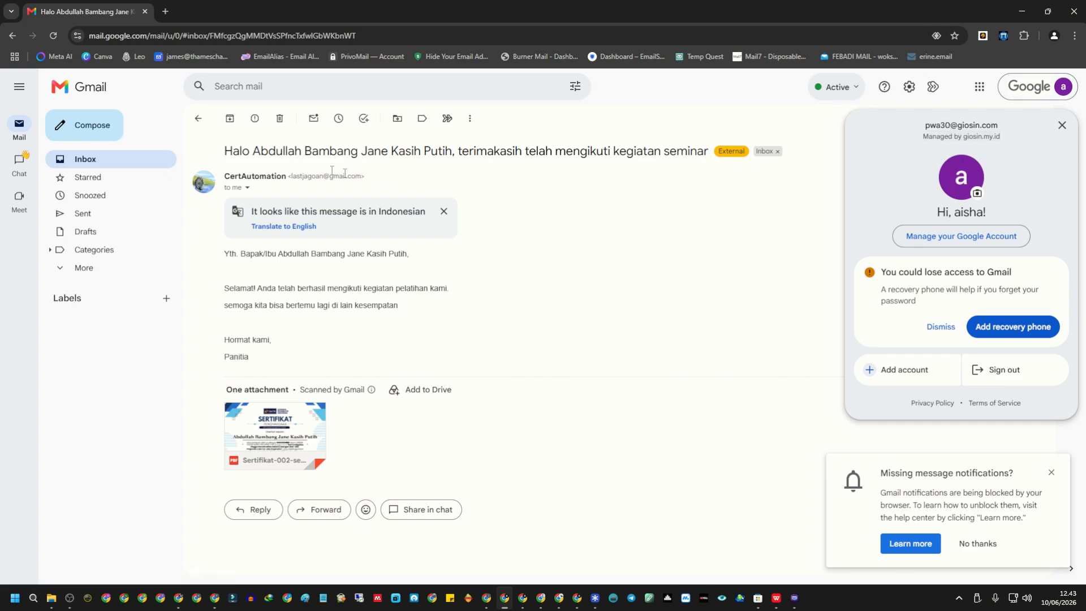
pyautogui.click(288, 448)
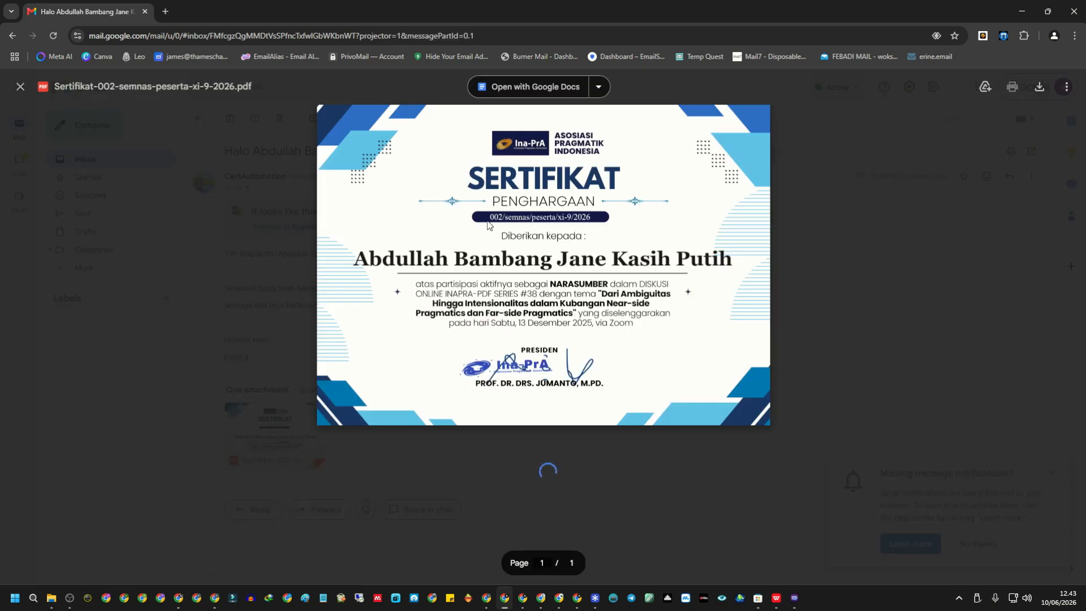
pyautogui.doubleClick(362, 257)
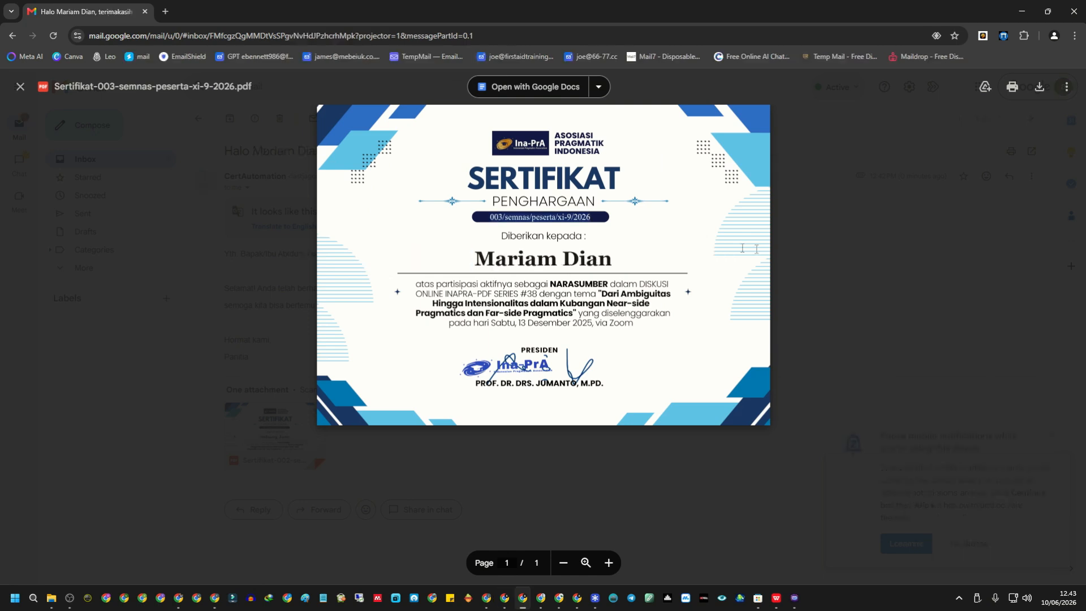
pyautogui.press('Escape')
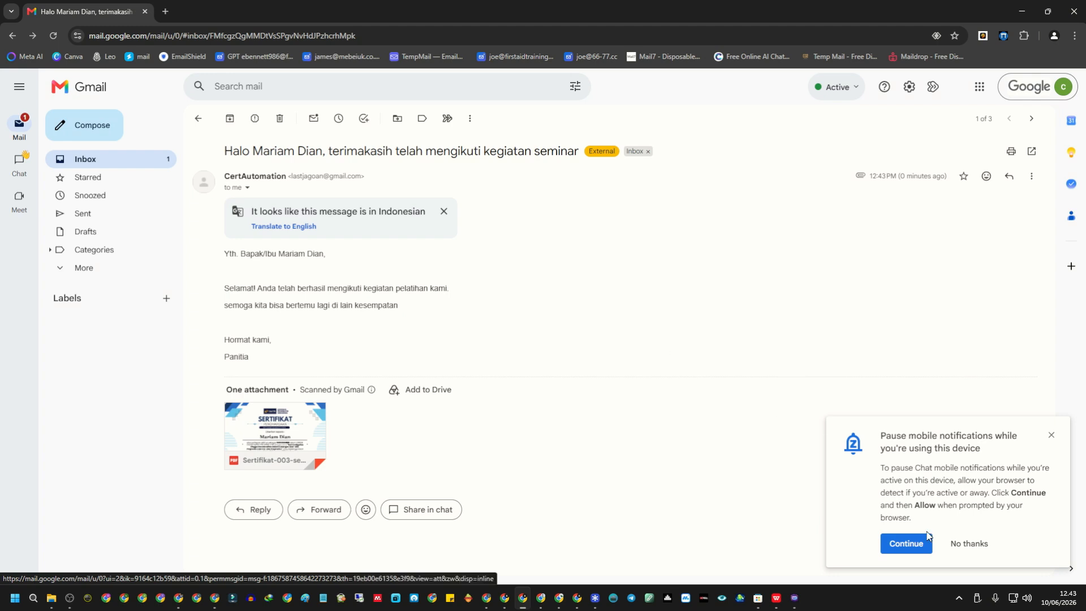
pyautogui.click(904, 543)
pyautogui.hotkey('alt', 'Tab')
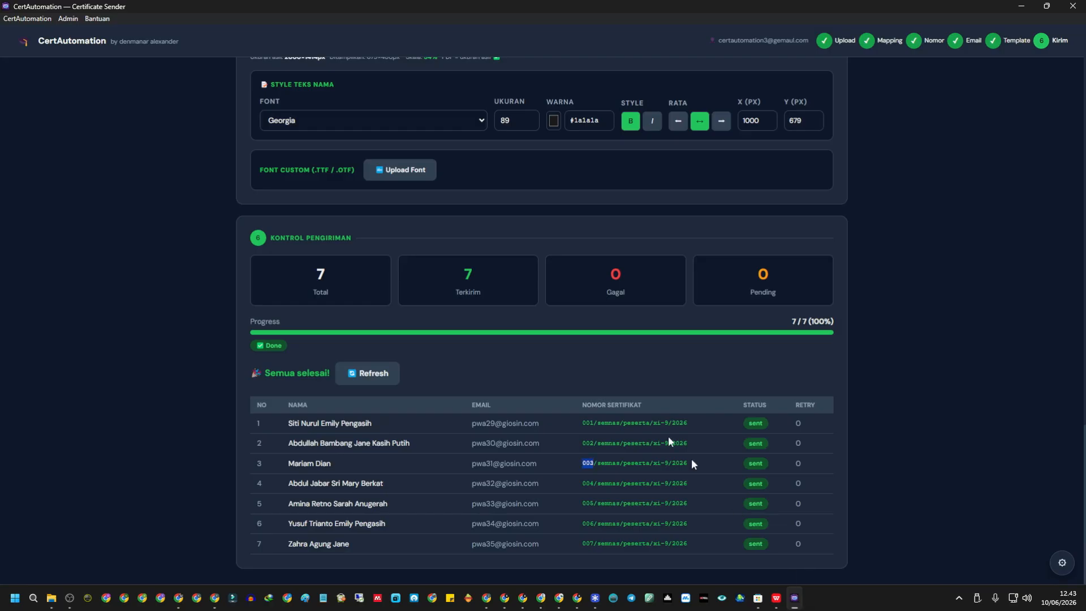
pyautogui.click(281, 374)
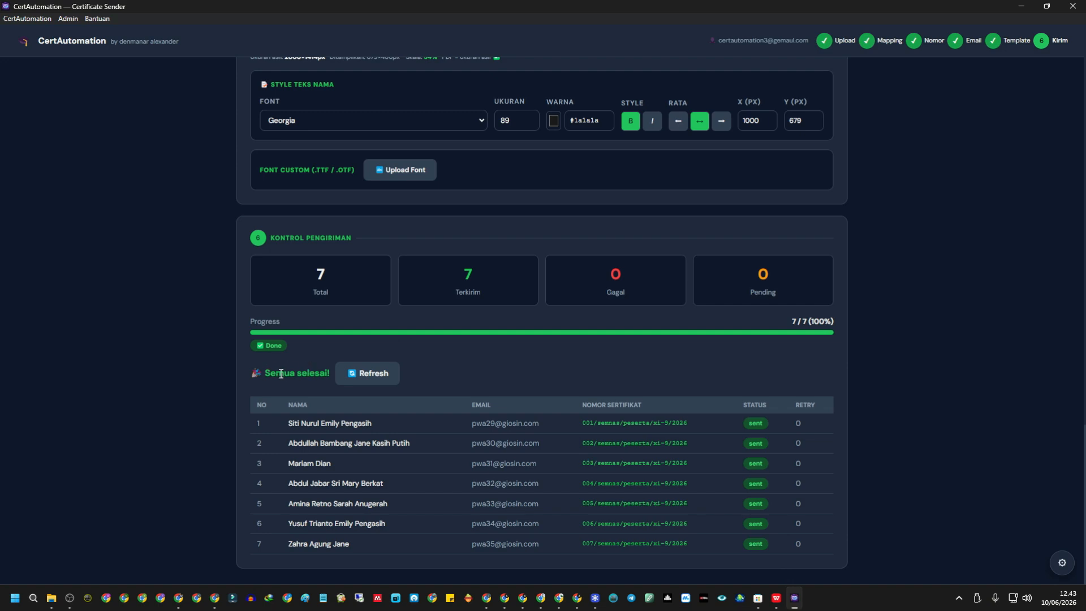